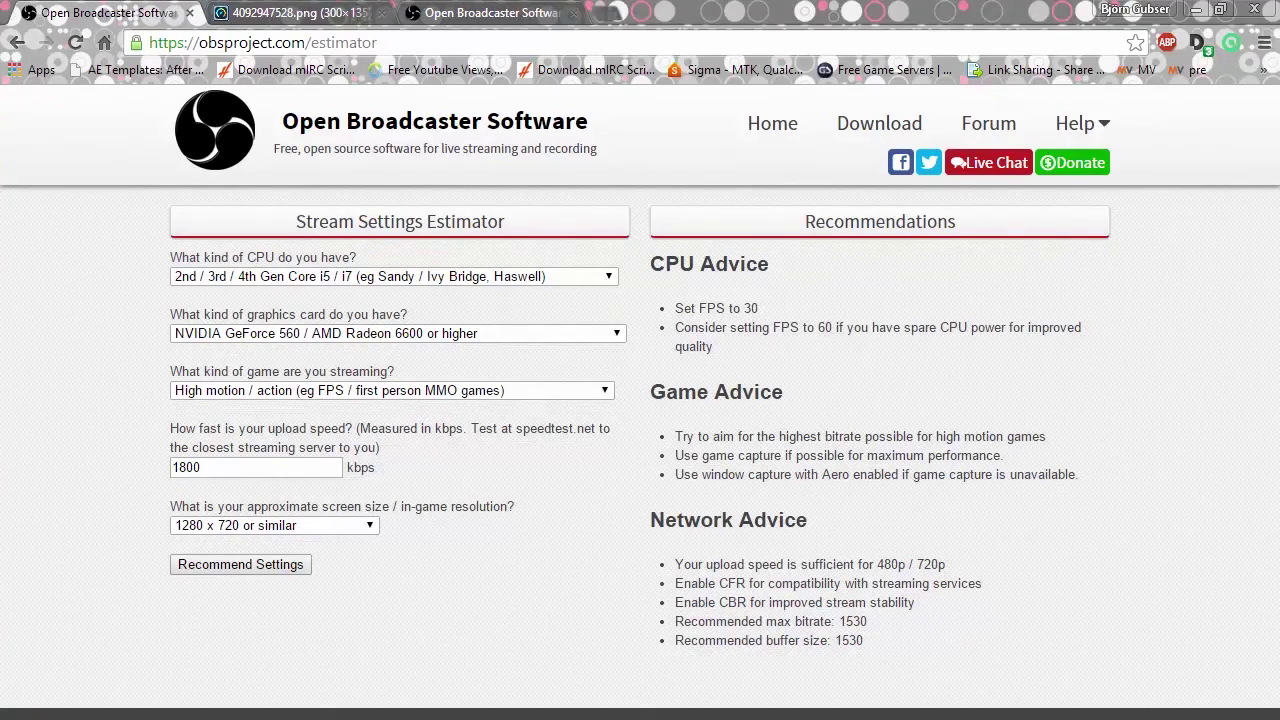
- Switch to Open Broadcaster Software and open its settings dialog
left_click_drag(700, 136, 431, 75)
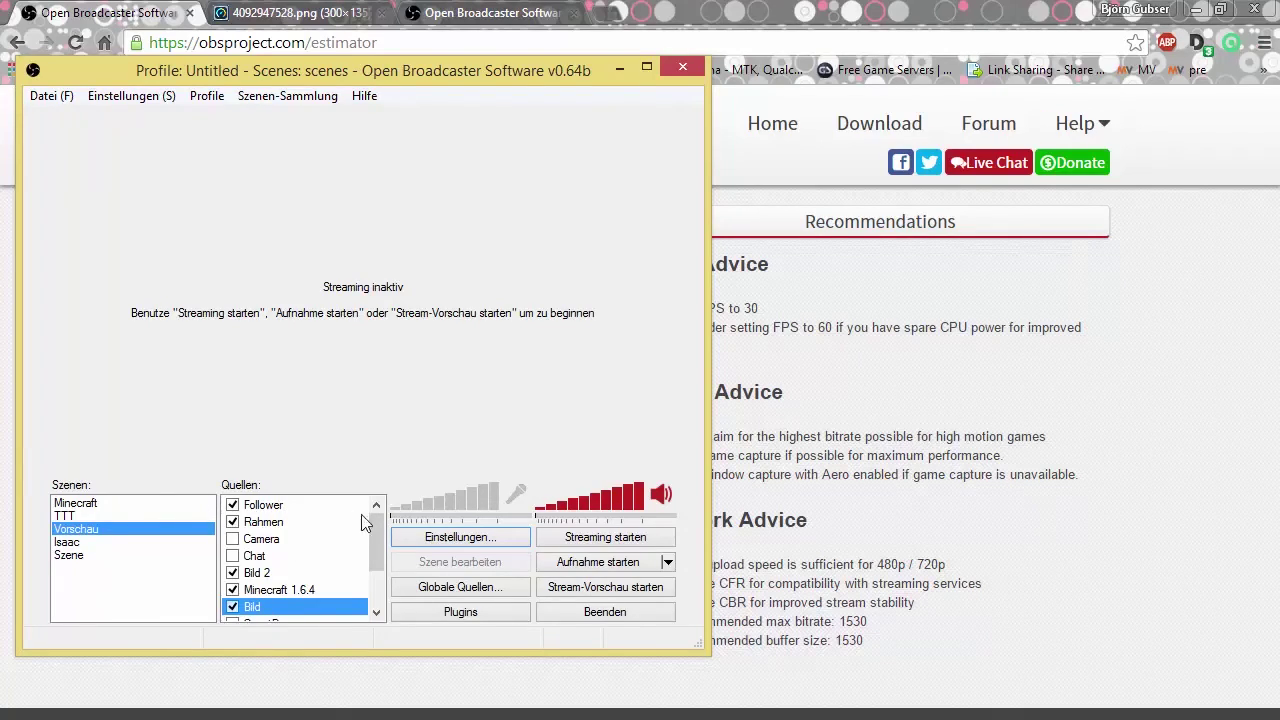
left_click(458, 537)
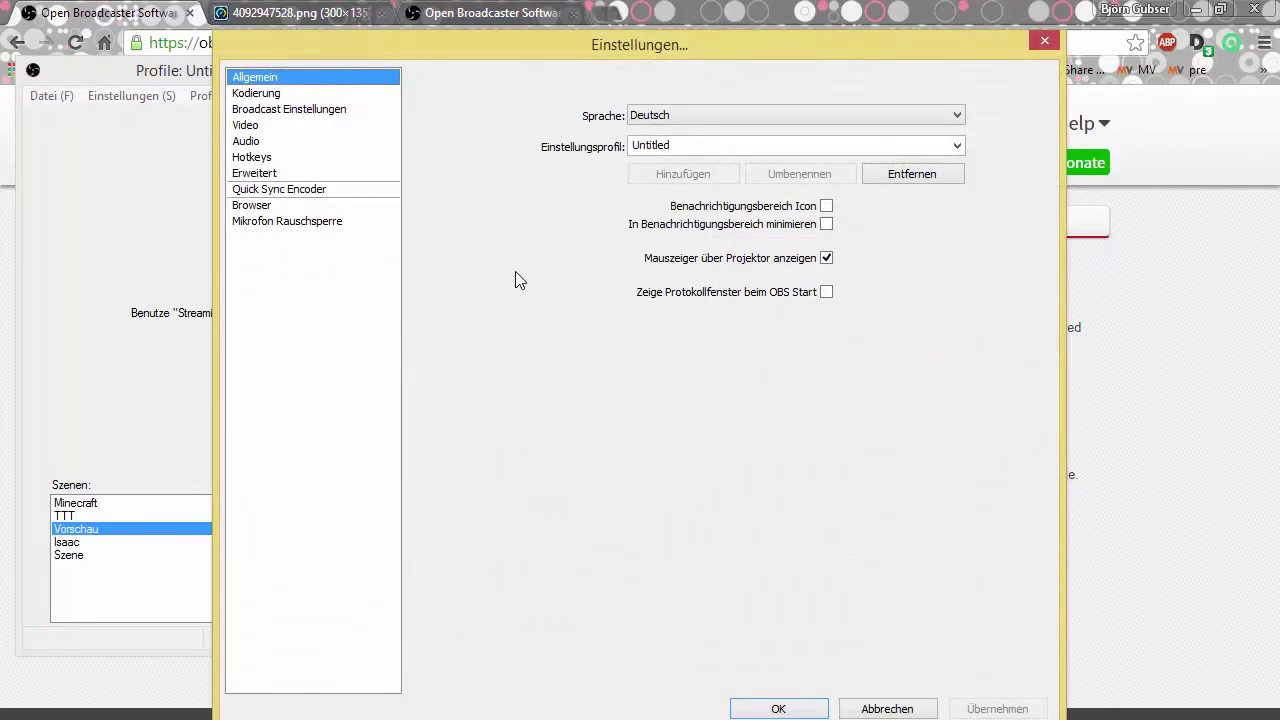
left_click_drag(505, 49, 517, 21)
- View the interface languages and the available settings profiles in the general settings
left_click(649, 90)
left_click(649, 90)
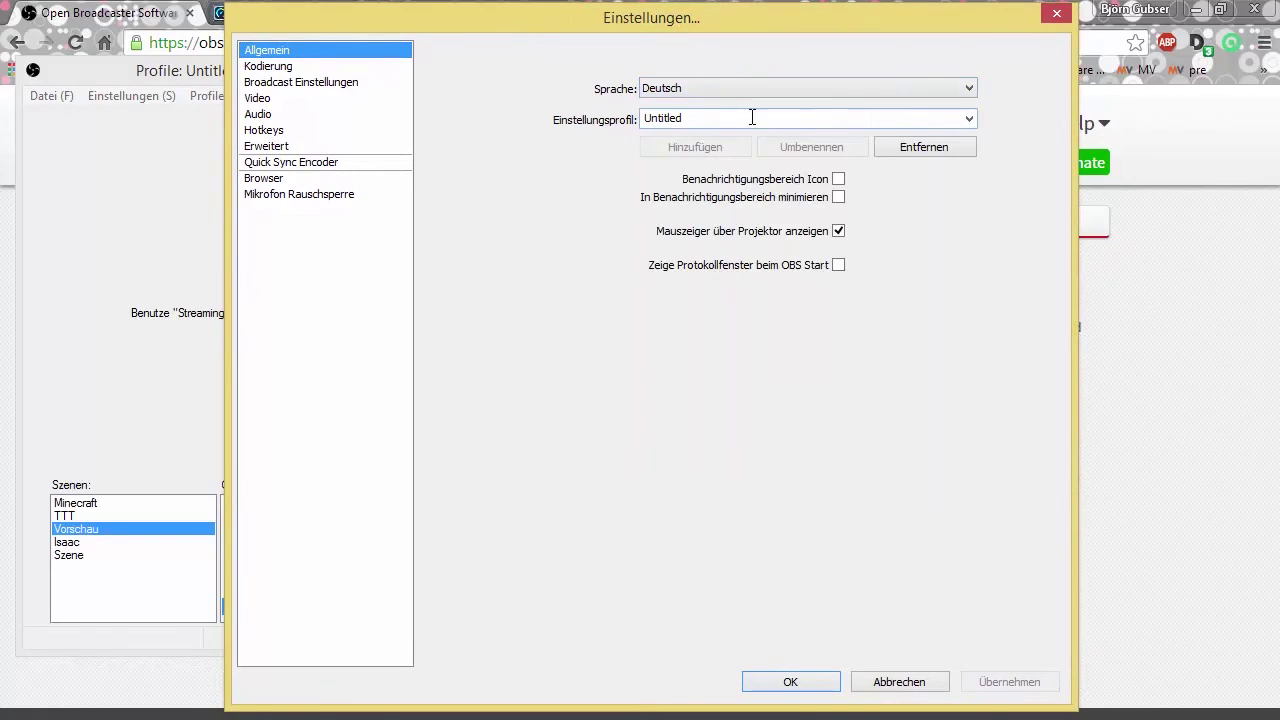
left_click(967, 117)
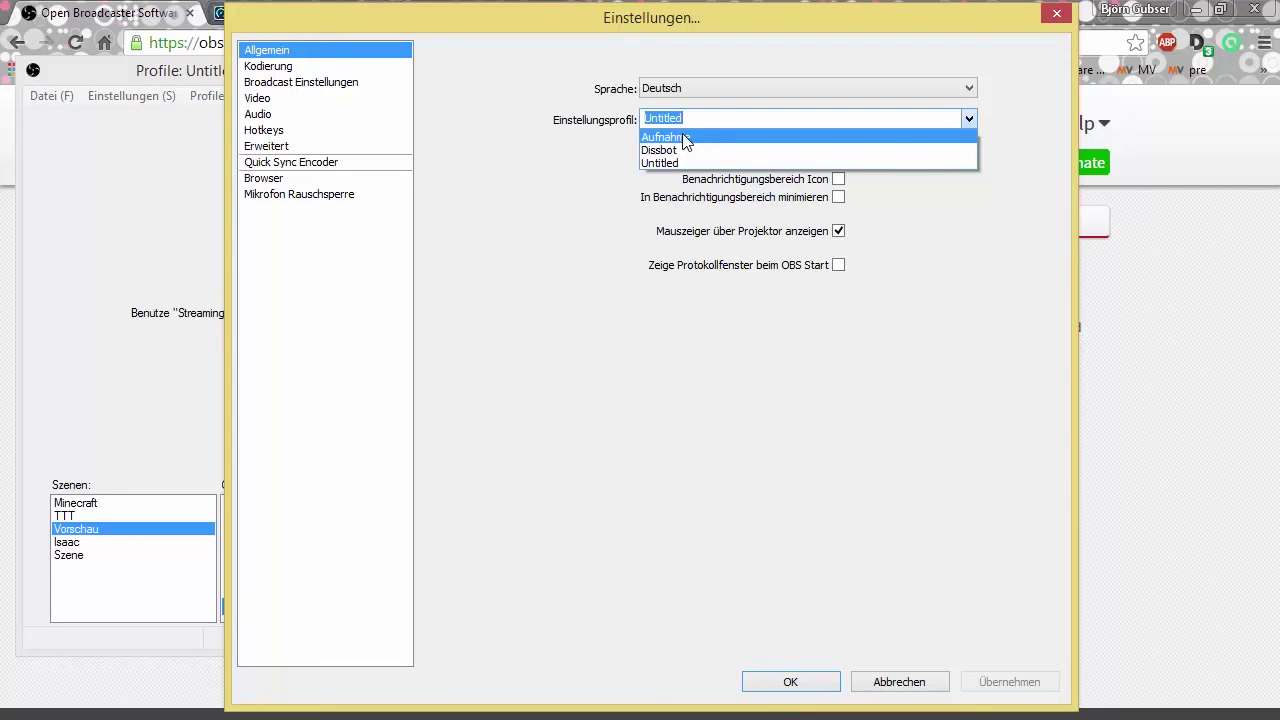
left_click(558, 196)
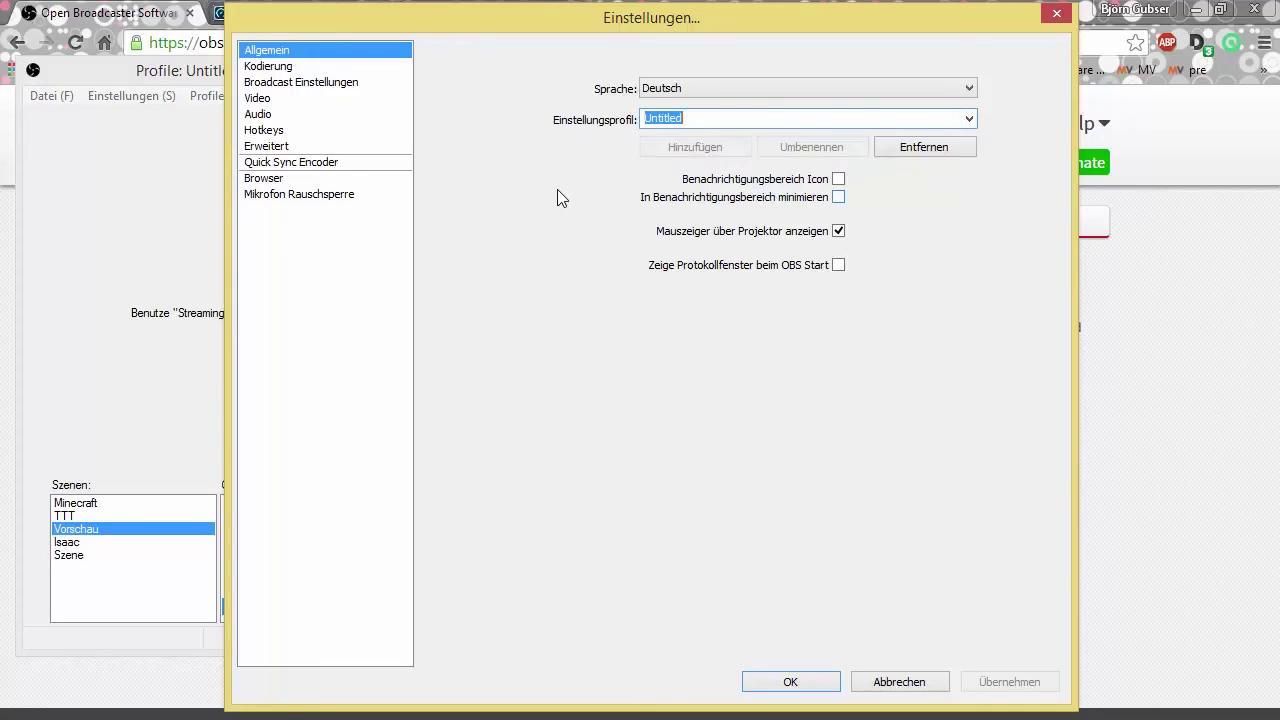
- Open the encoding settings (Kodierung) and choose x264 as the video encoder
left_click(296, 72)
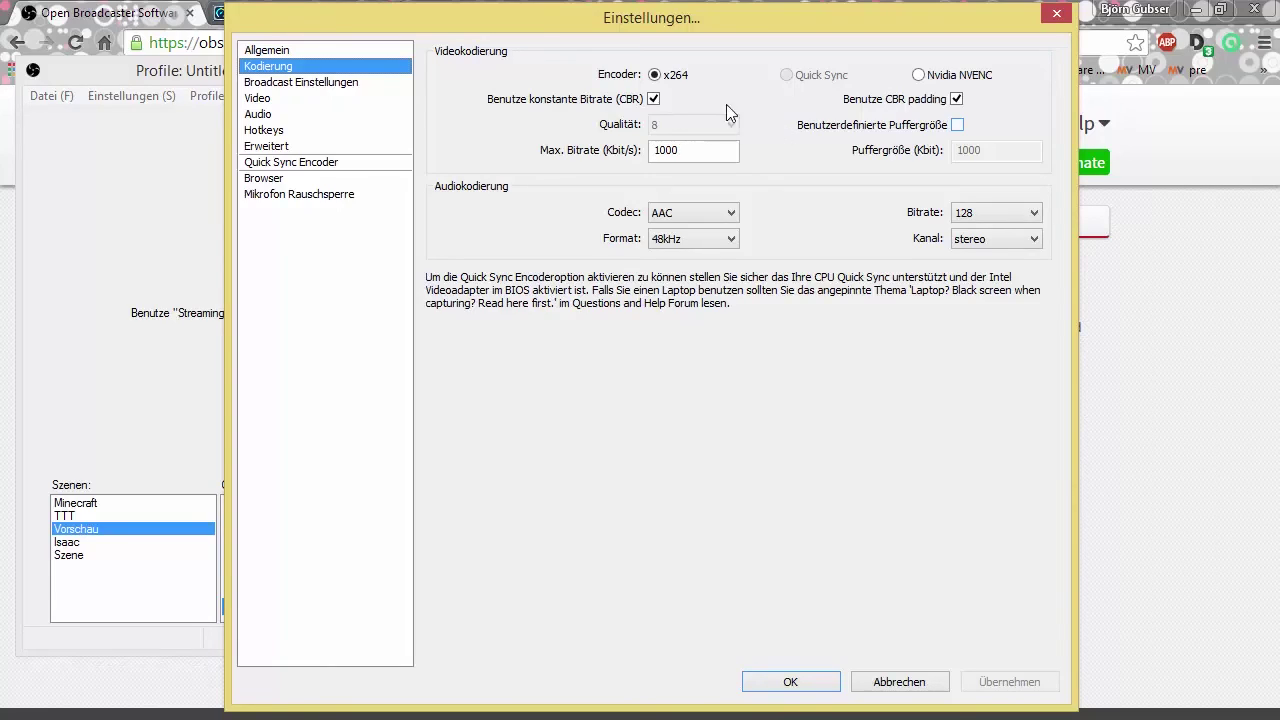
left_click(675, 76)
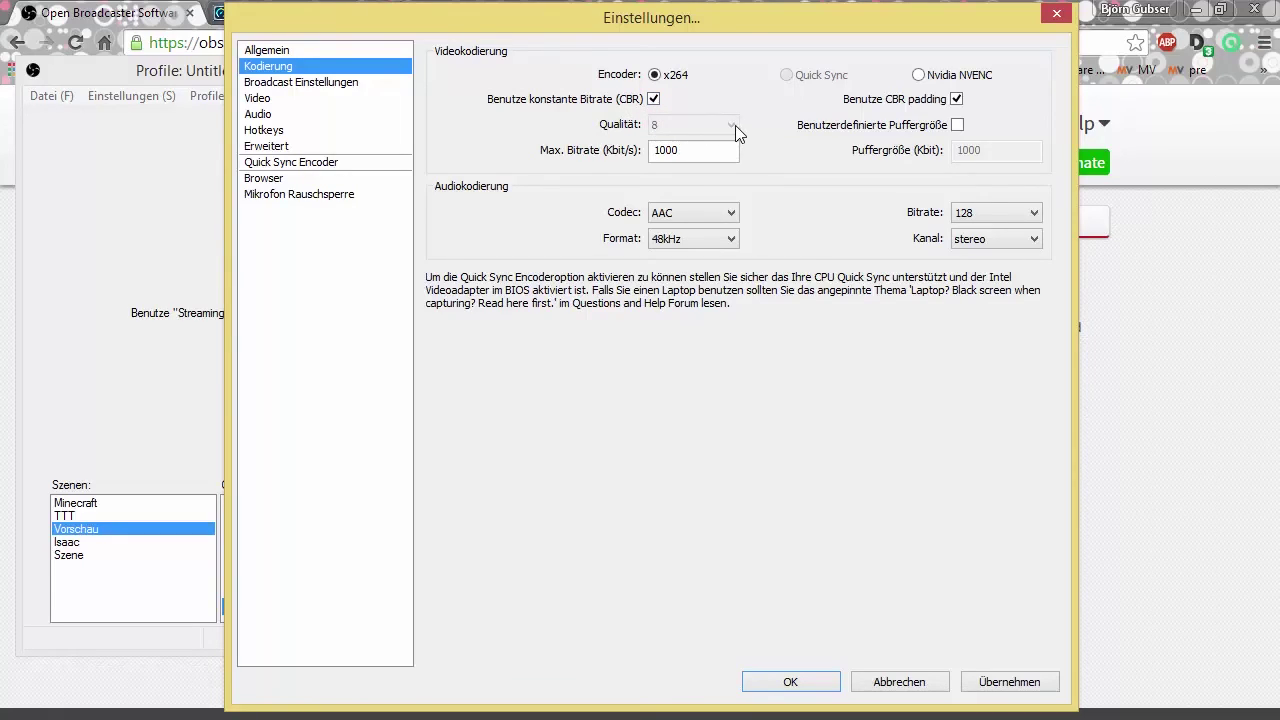
- Disable constant bitrate (CBR) to view the quality options, and enable it again
left_click(653, 99)
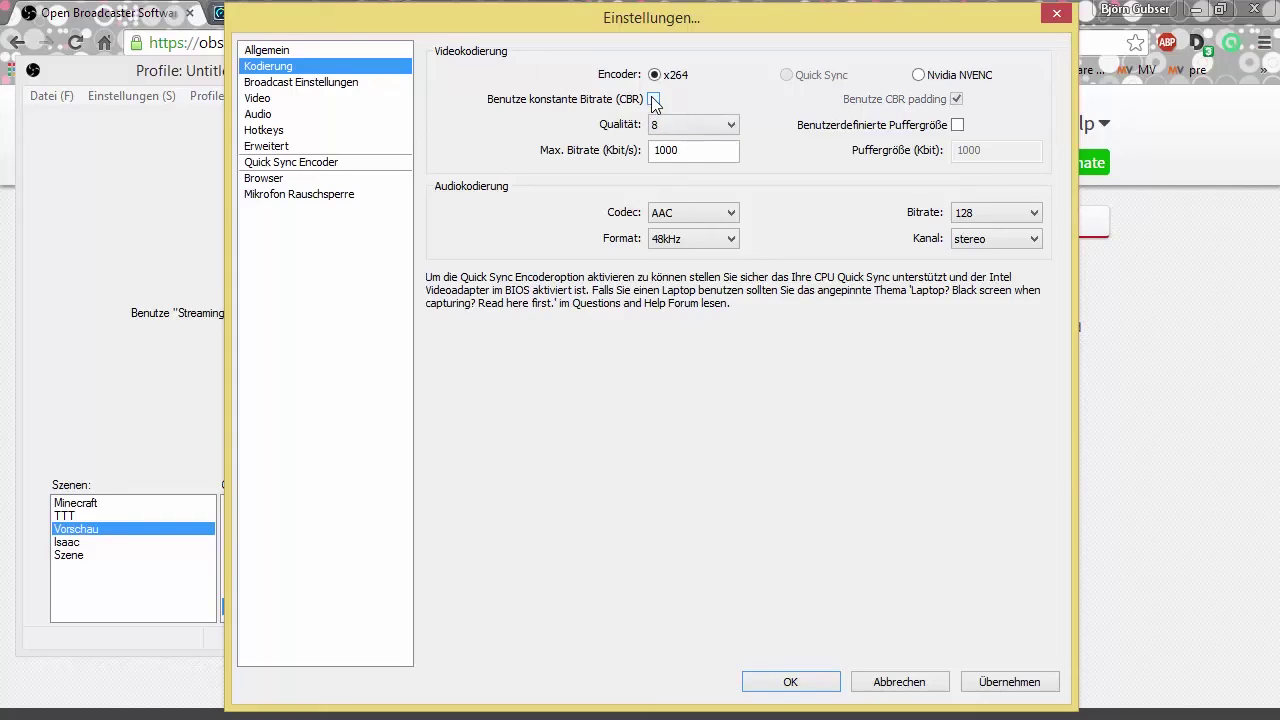
left_click(657, 128)
left_click(657, 127)
left_click(653, 100)
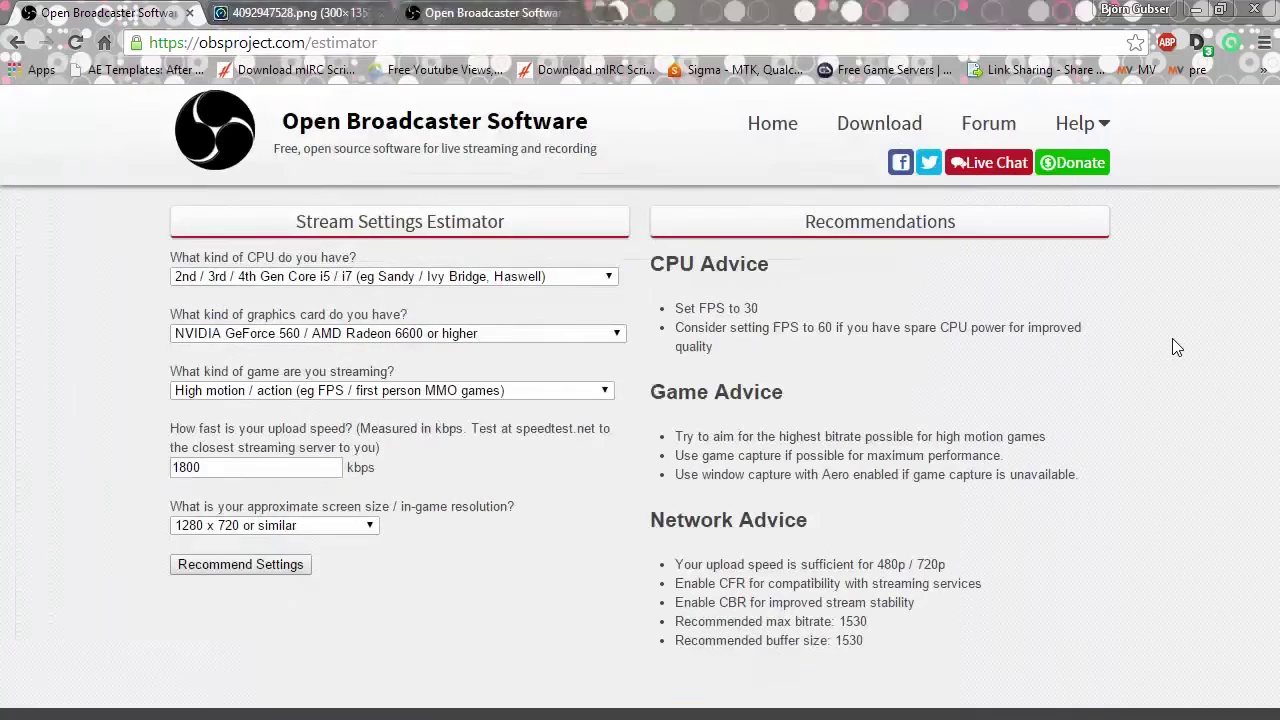
- Switch to the browser and request stream recommendations for a 640 x 480 / 800 x 600 screen size in the Stream Settings Estimator
left_click(1172, 338)
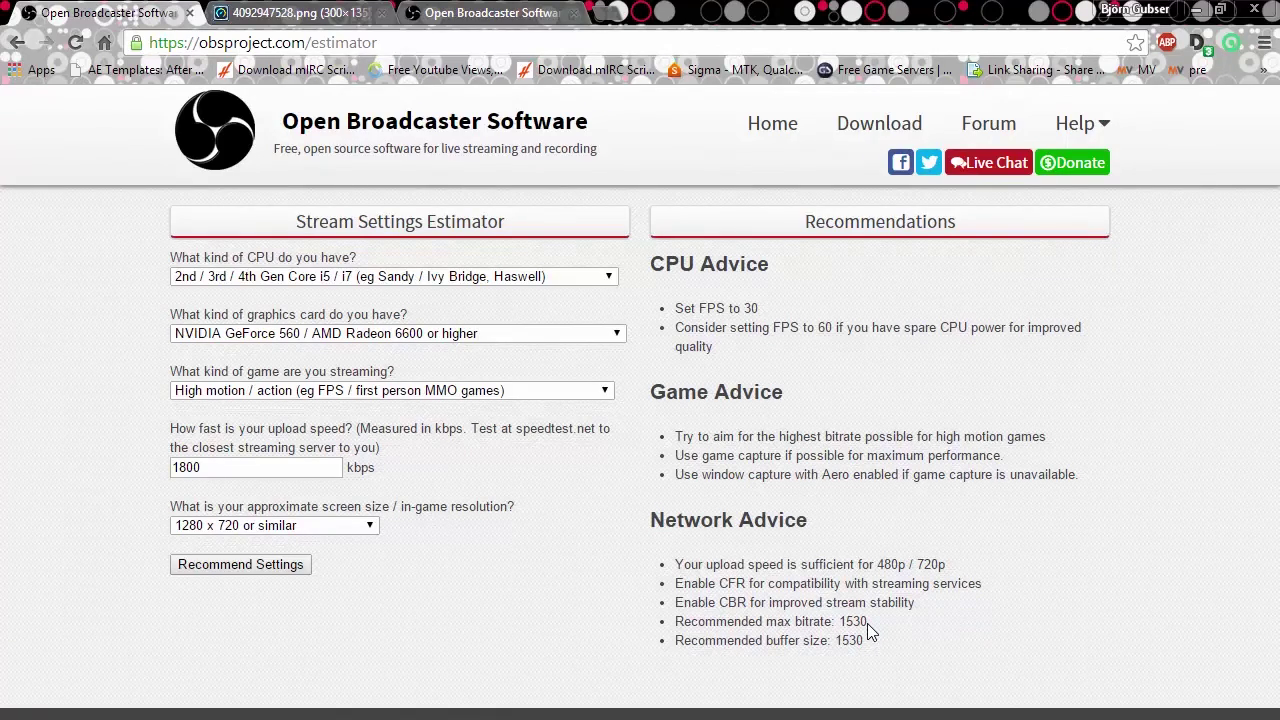
left_click(250, 527)
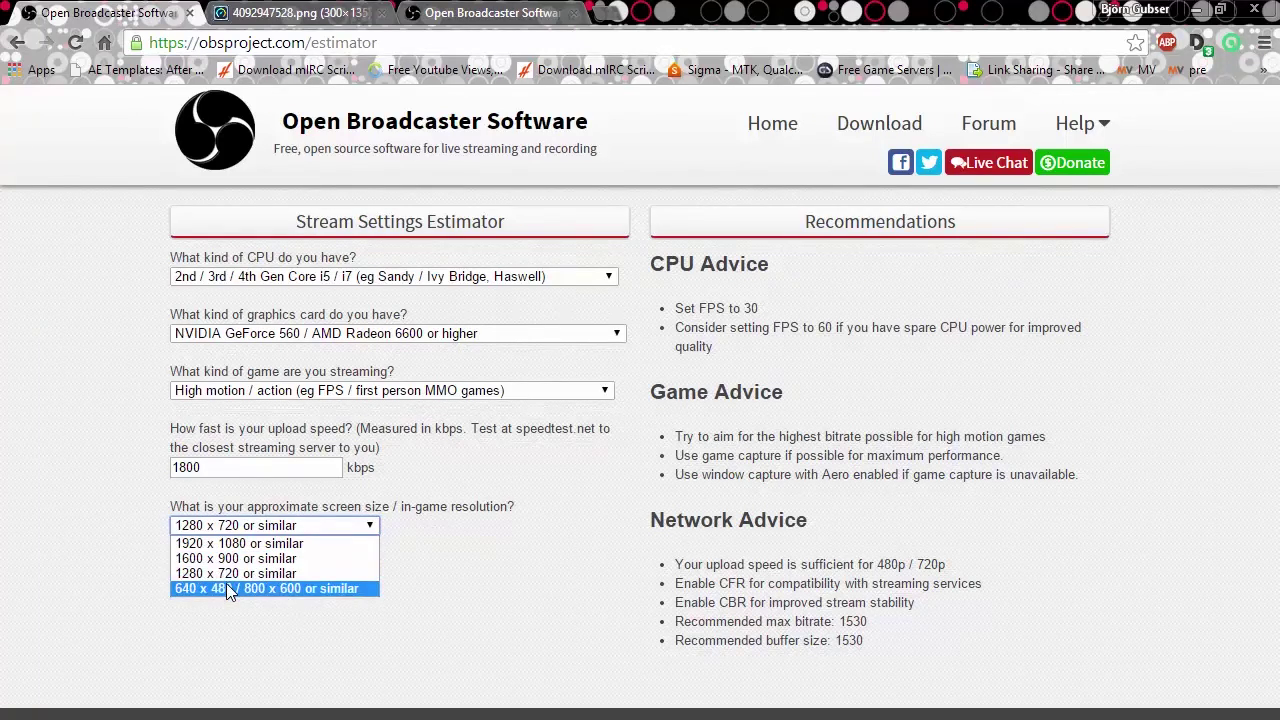
left_click(228, 590)
left_click(230, 566)
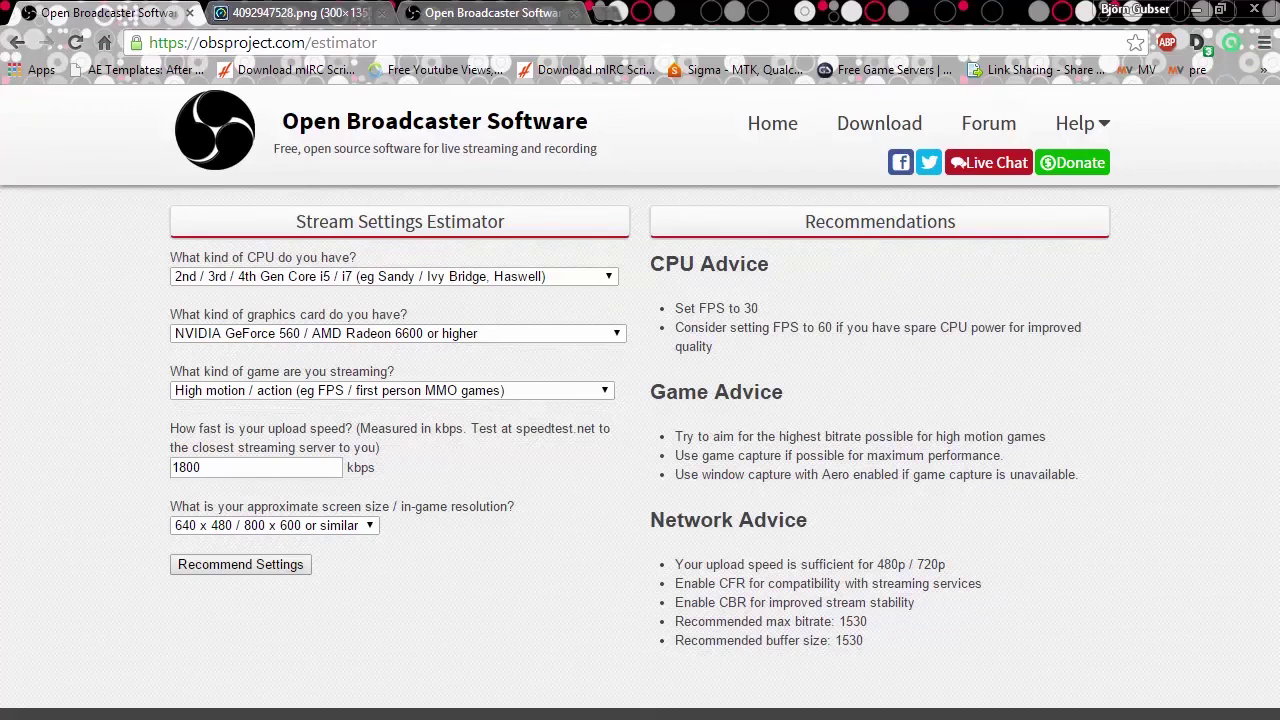
- Compare the estimator's network advice with the current encoding settings in Open Broadcaster Software
key("alt+Tab")
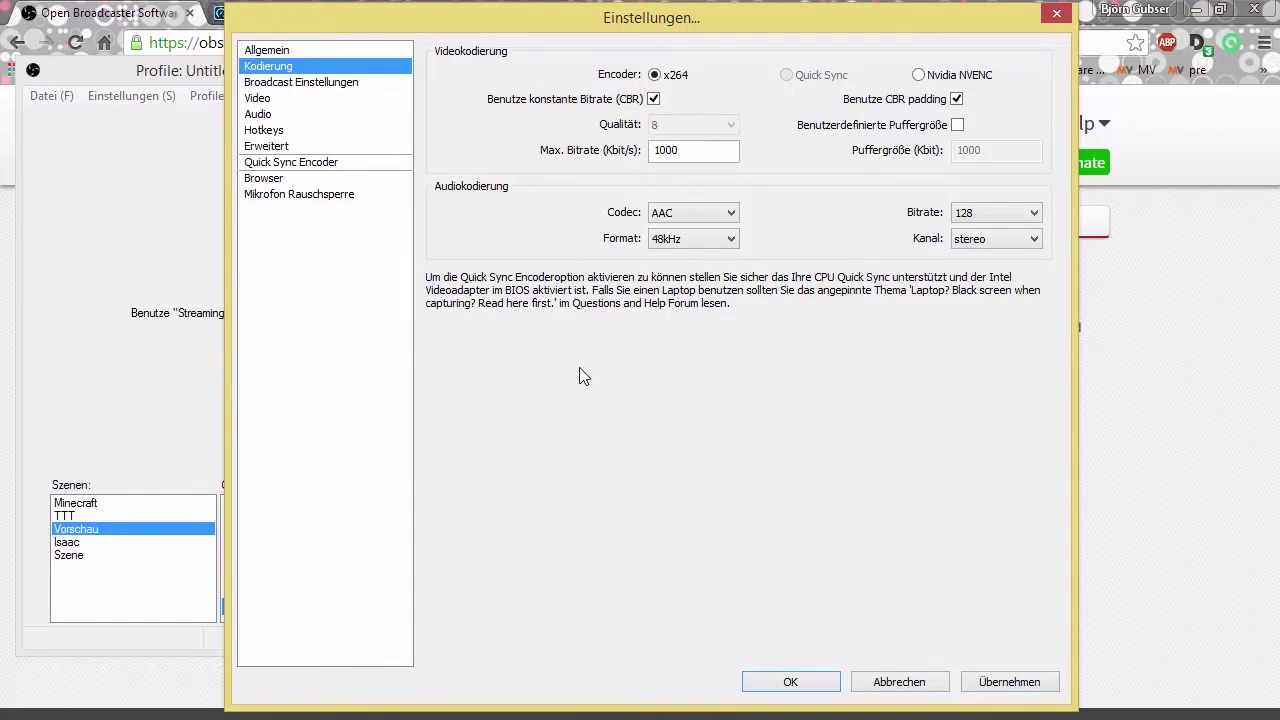
key("alt+Tab")
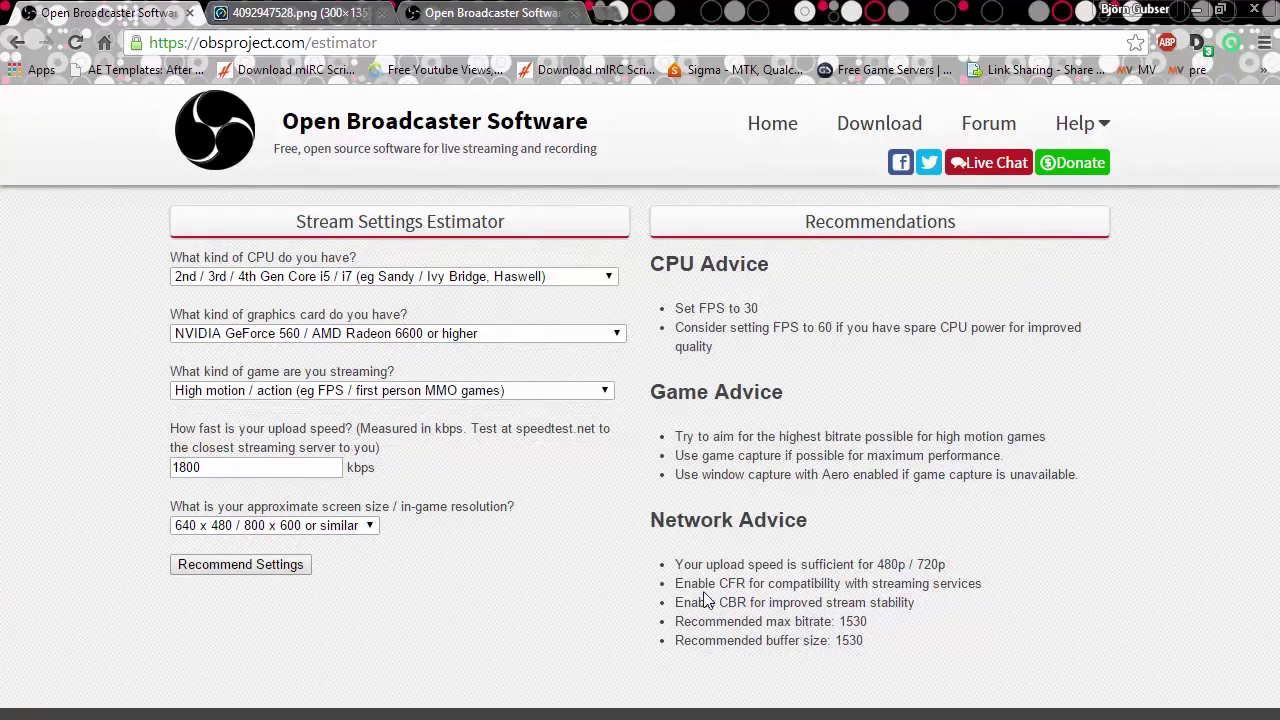
key("alt+Tab")
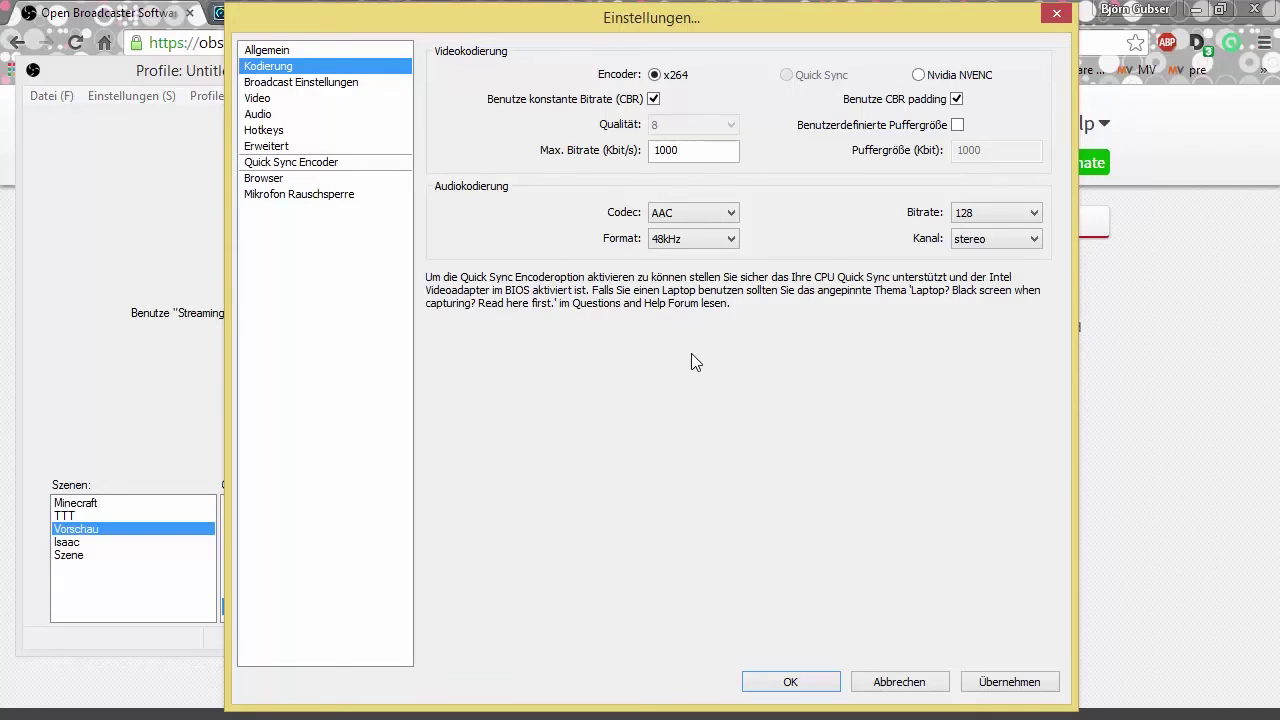
- Open the broadcast settings without saving the encoding changes, and view the available broadcast modes
left_click(347, 87)
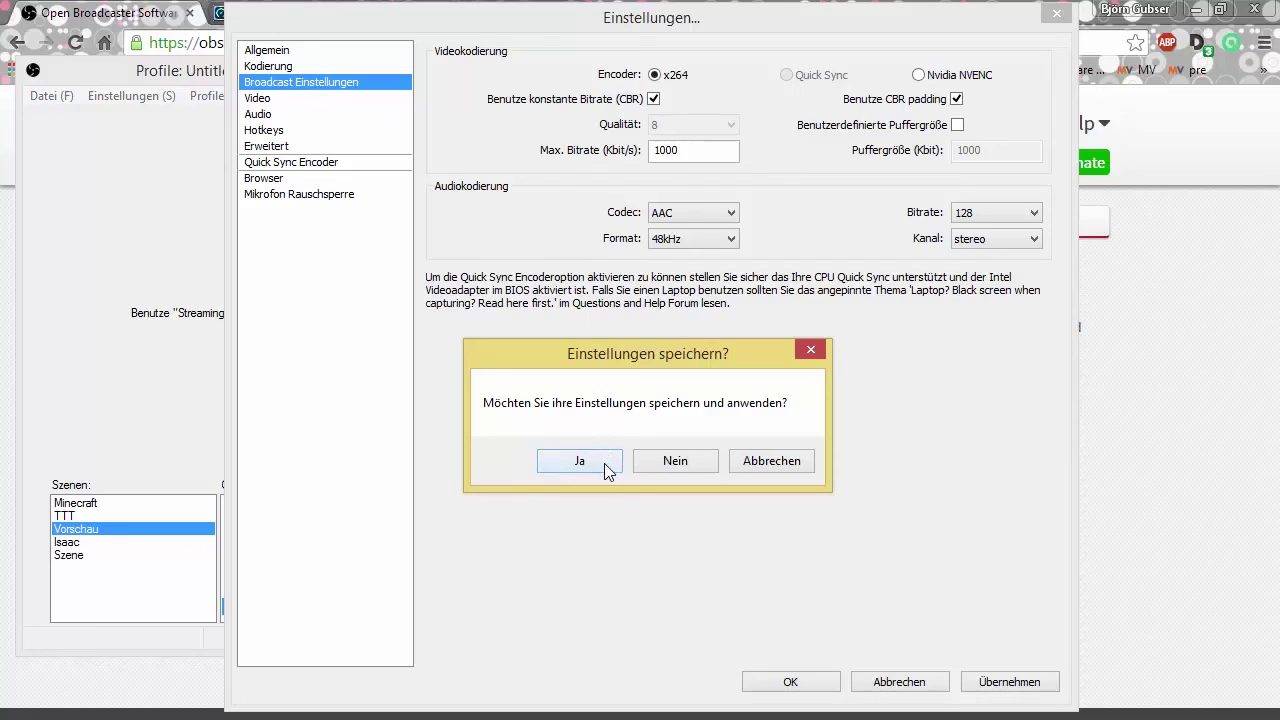
left_click(712, 466)
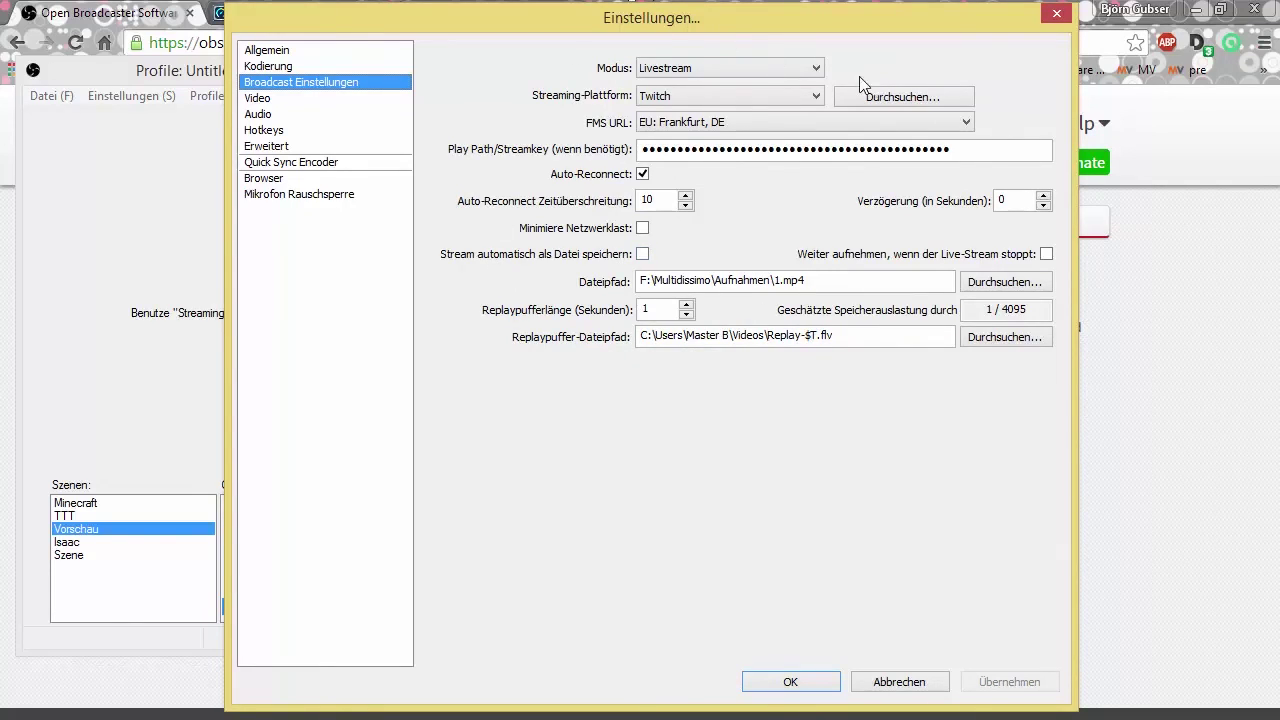
left_click(707, 68)
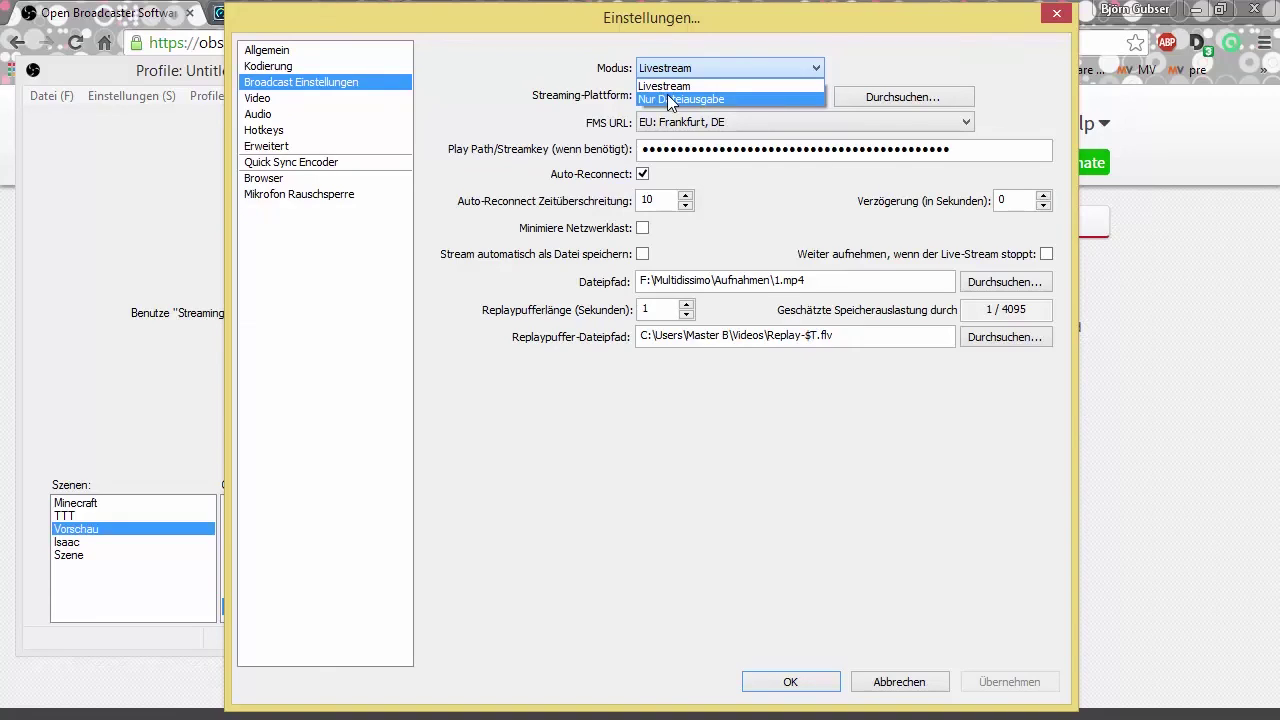
left_click(530, 80)
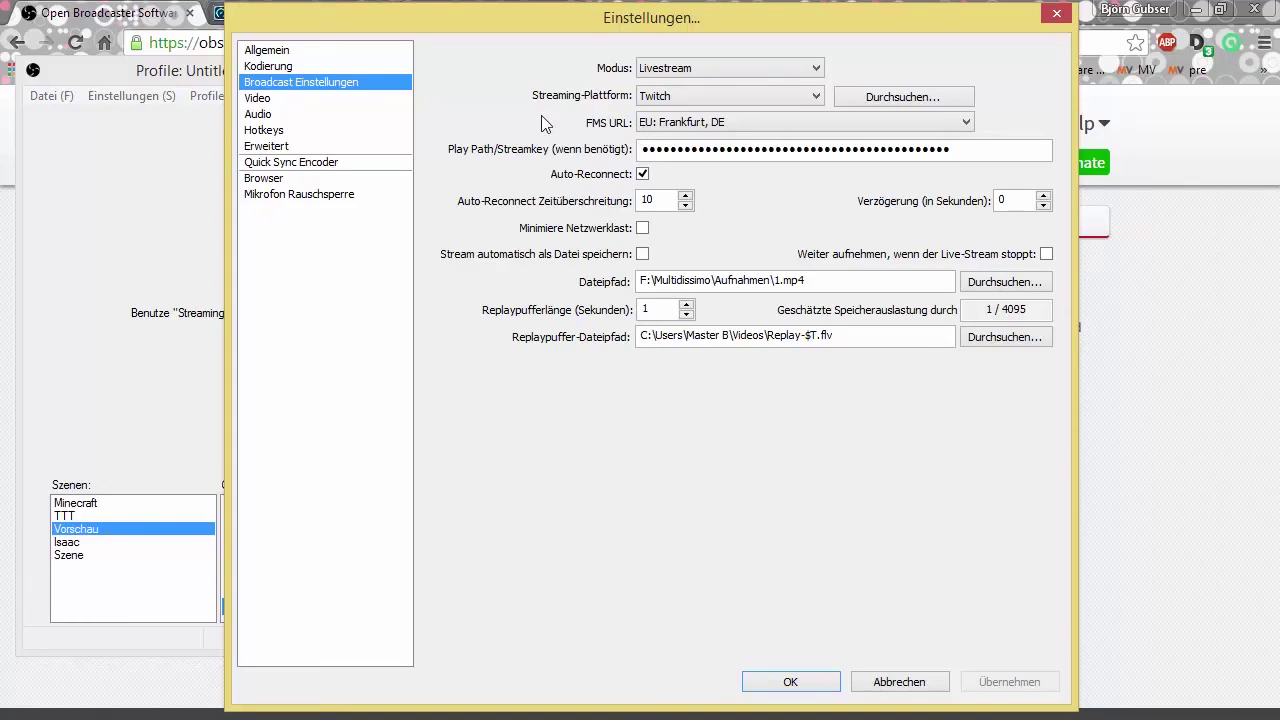
- Try EU: Paris, FR as the FMS URL, return it to EU: Frankfurt, DE and review the server list
left_click(660, 124)
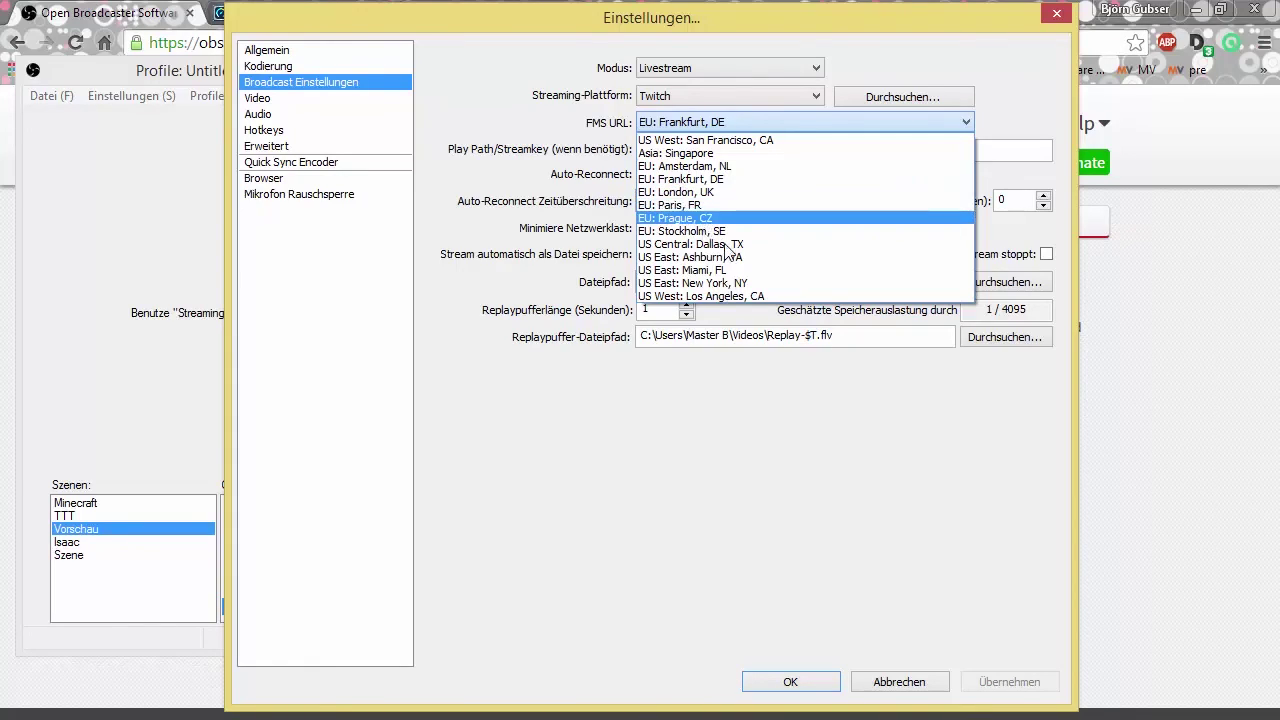
left_click(670, 206)
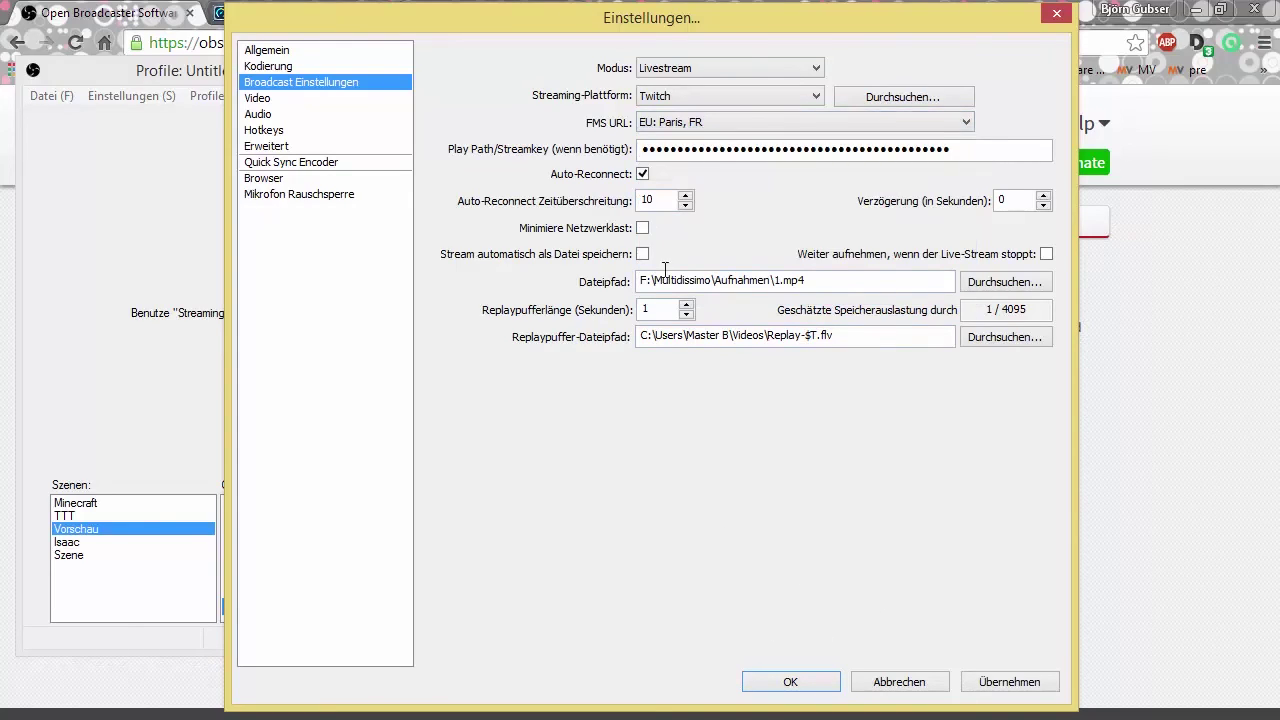
left_click(660, 124)
left_click(660, 179)
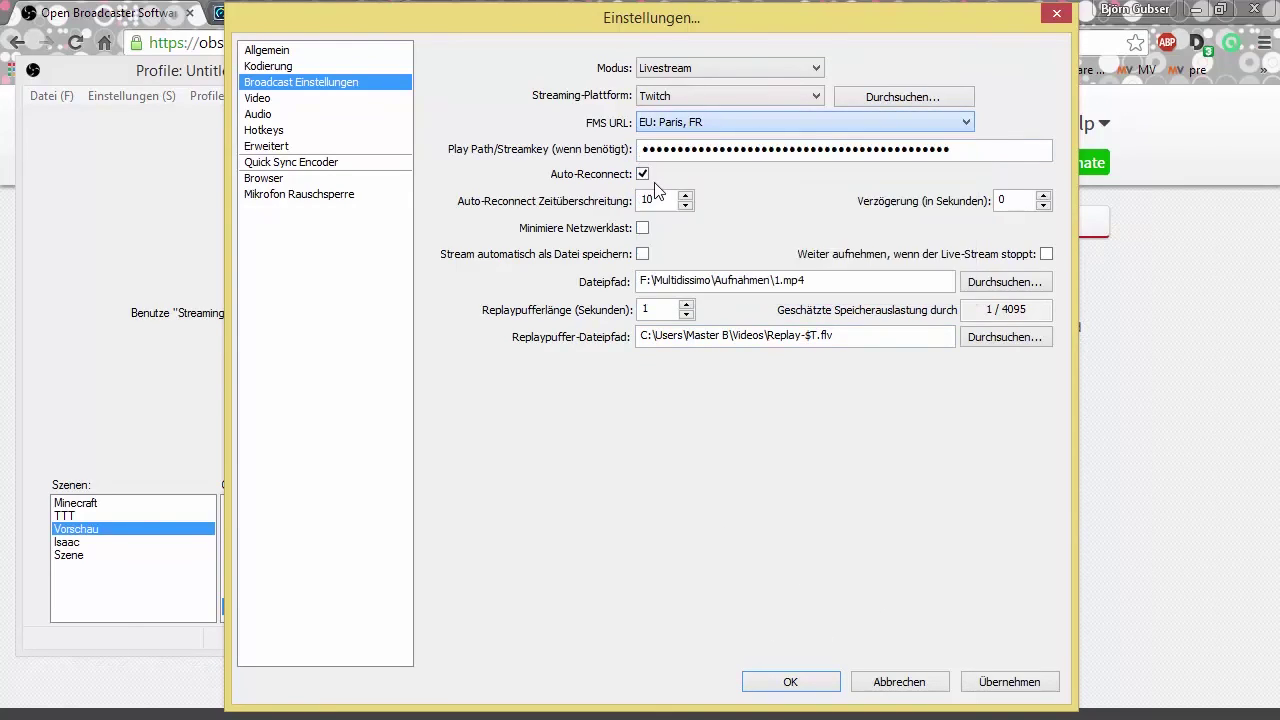
left_click(645, 126)
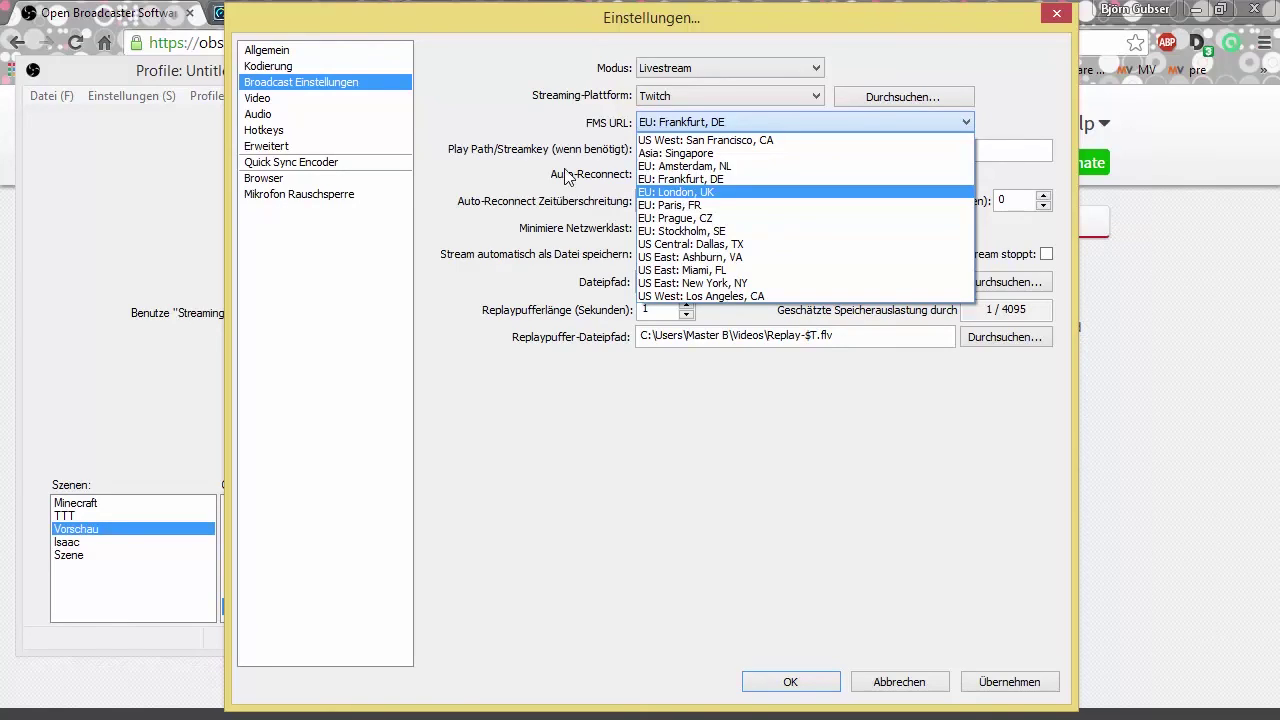
left_click(536, 110)
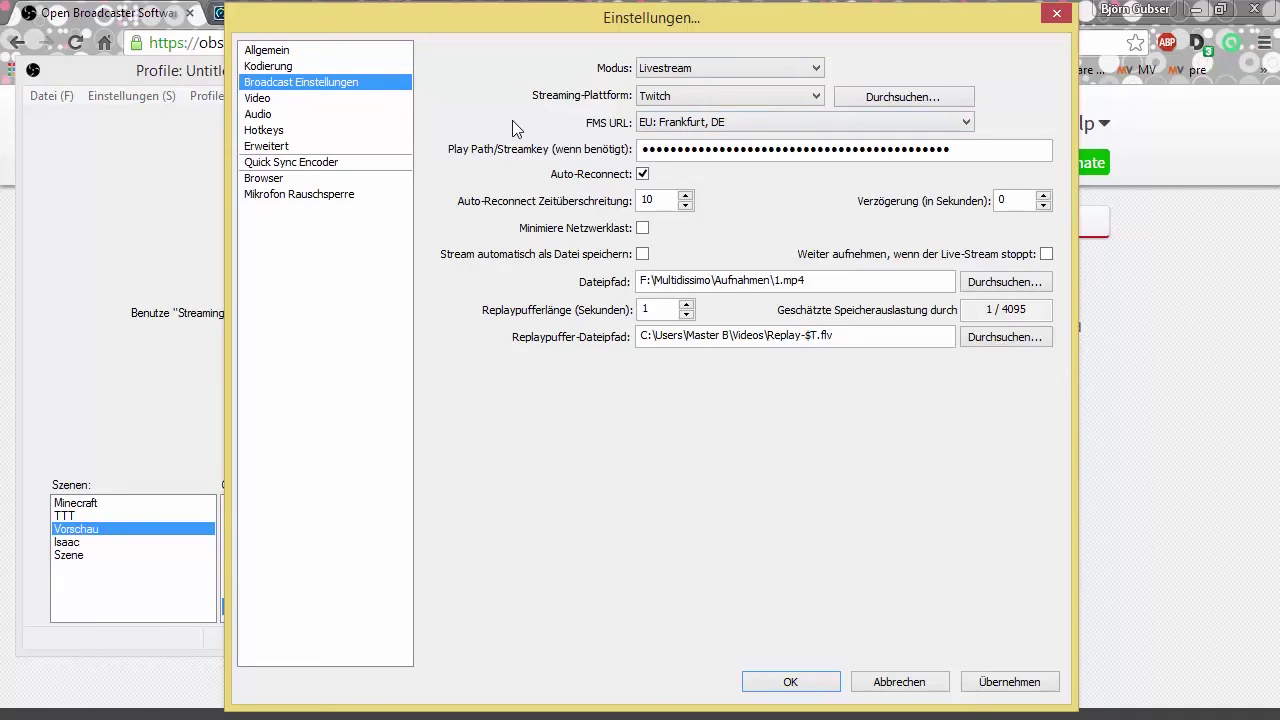
- Look through the supported streaming platforms in the broadcast settings
left_click(672, 96)
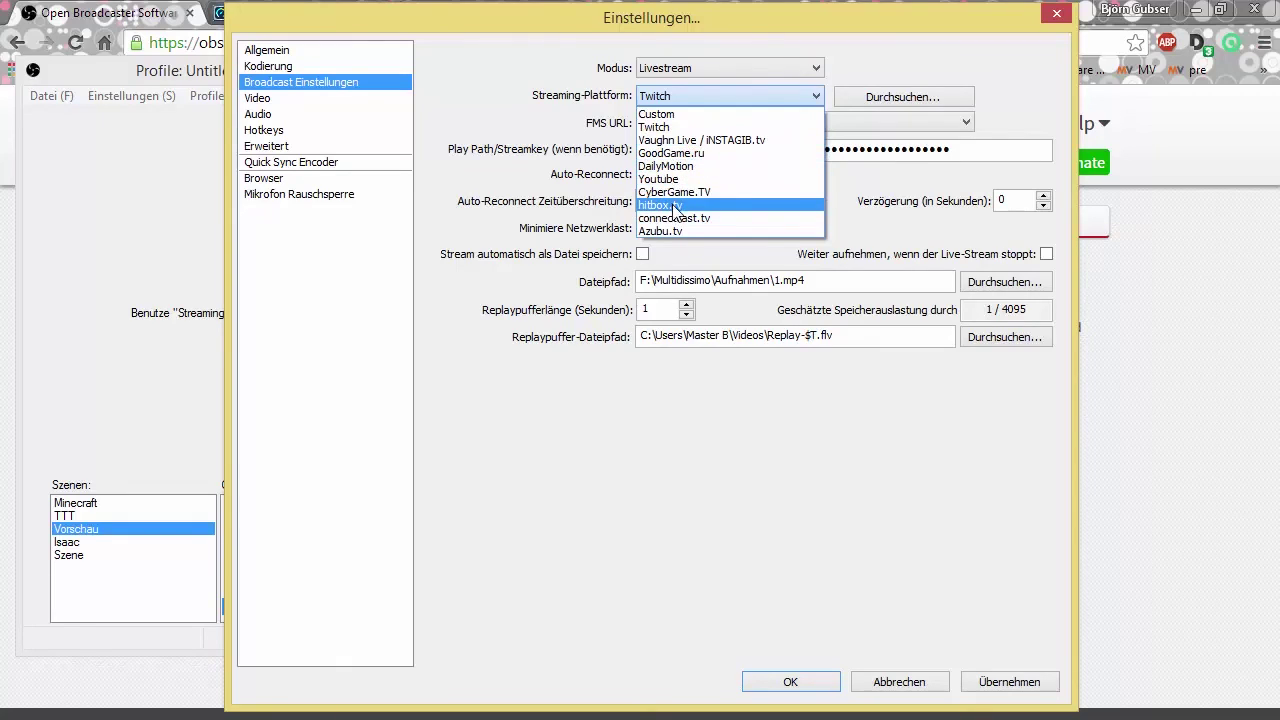
left_click(533, 103)
left_click(878, 100)
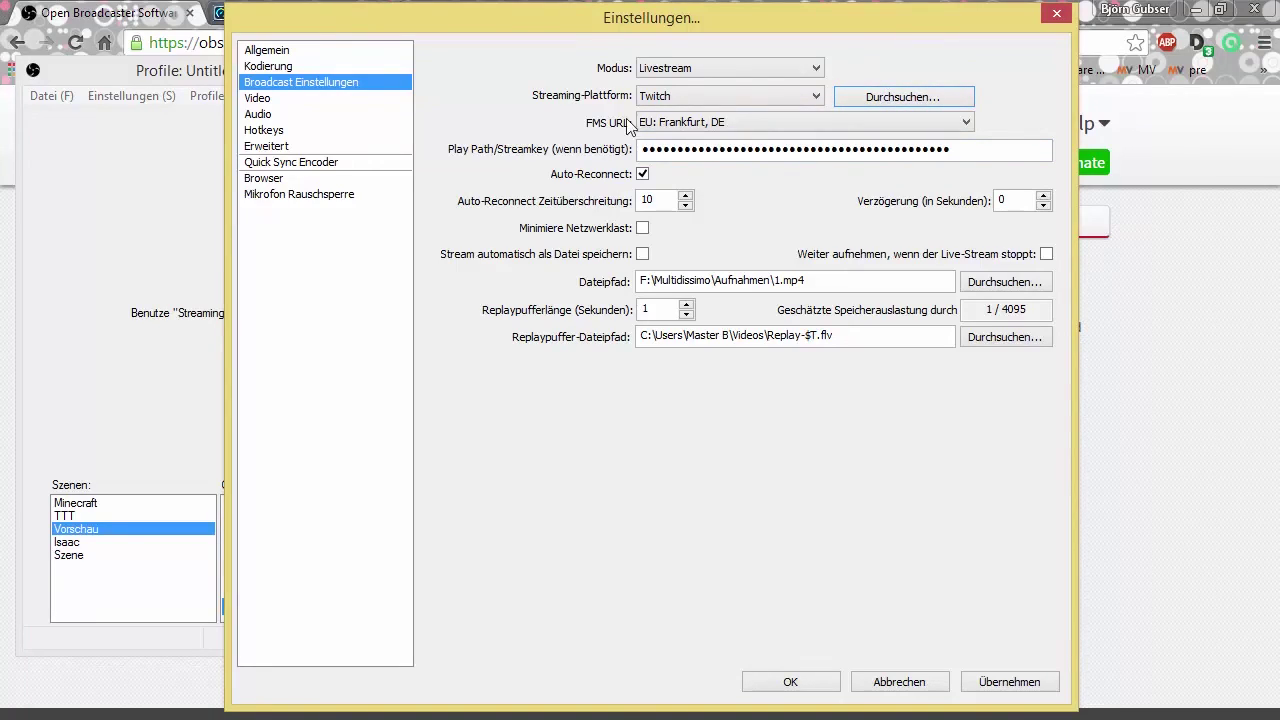
left_click(700, 97)
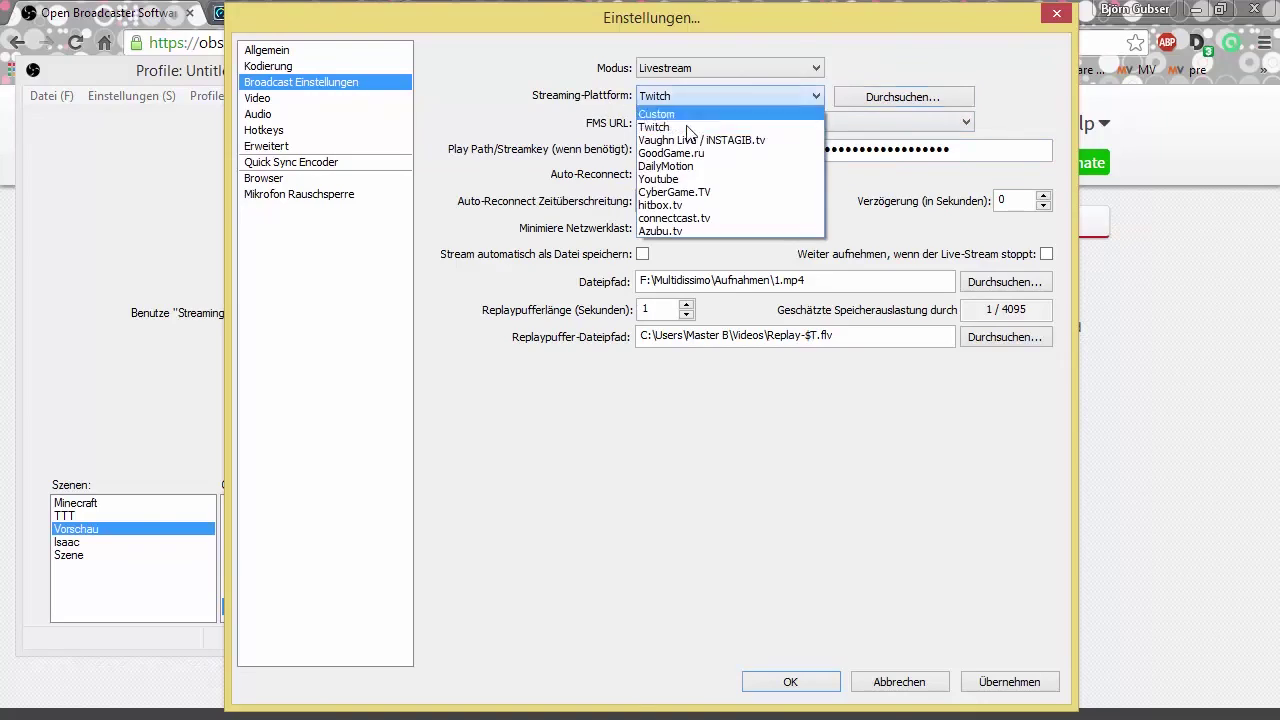
left_click(479, 94)
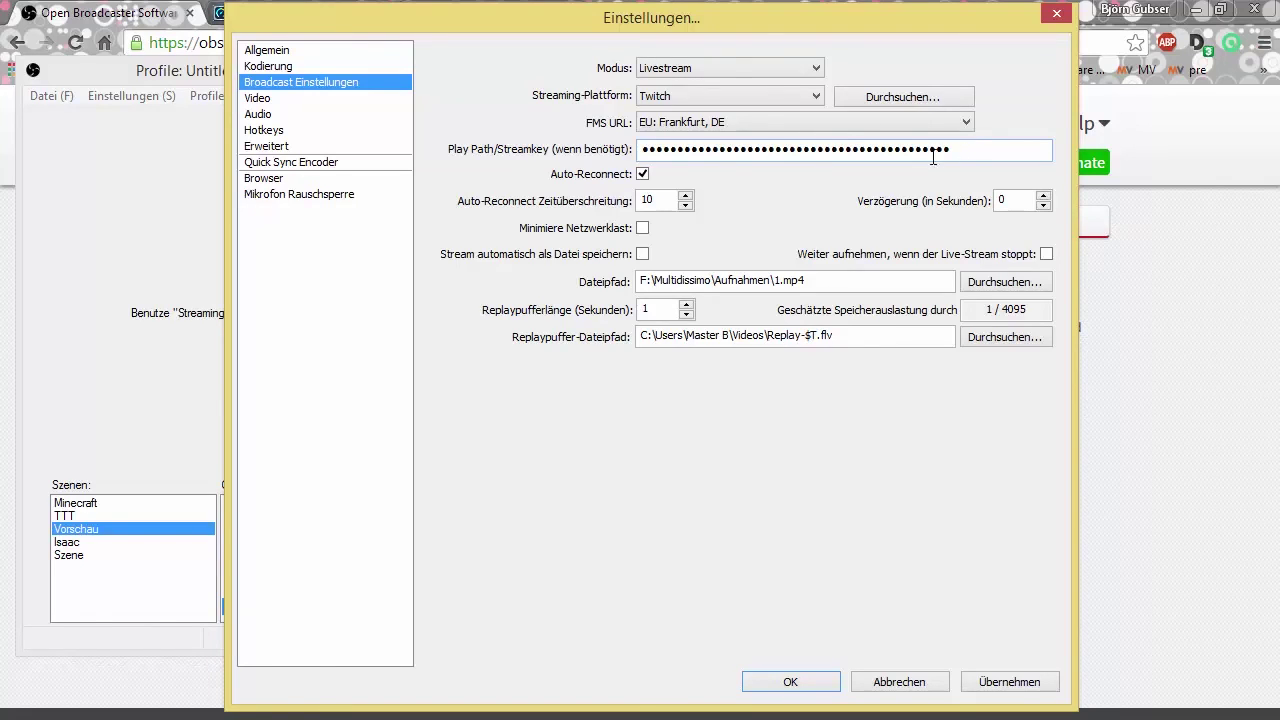
- Switch to the browser and open the Twitch channel page in a new tab
left_click(1161, 344)
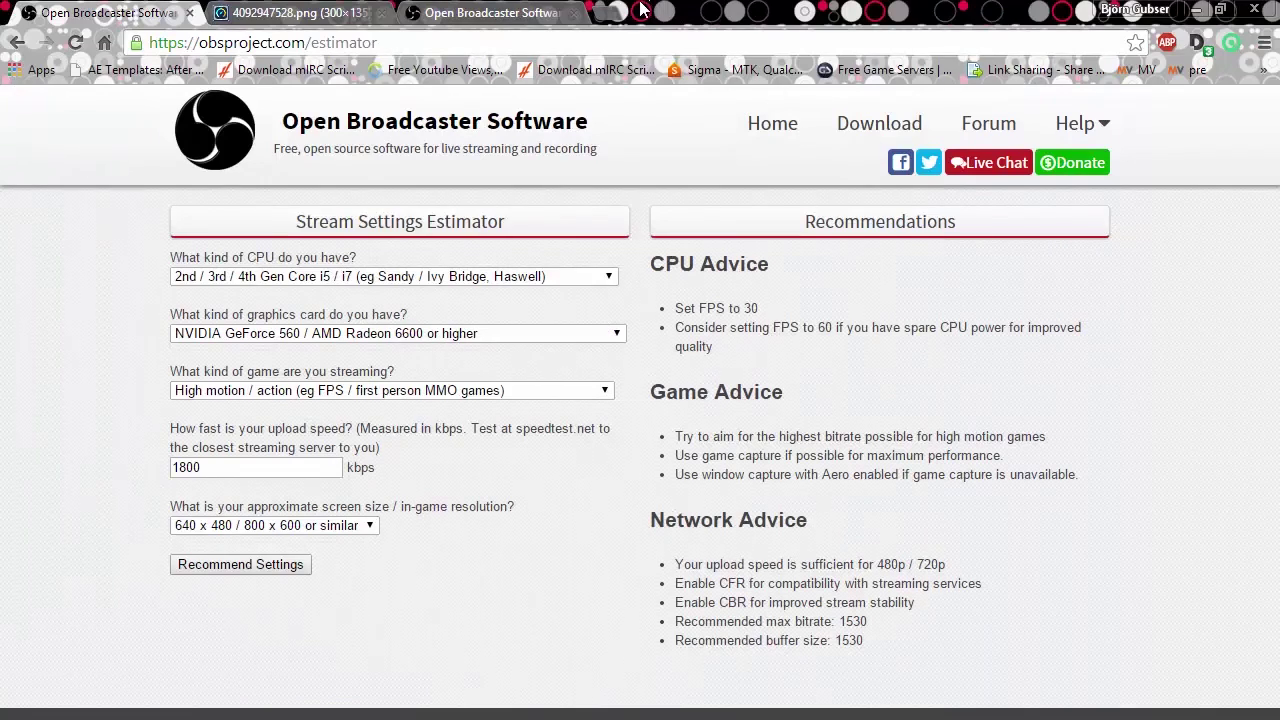
left_click(598, 12)
type("tw")
key("Return")
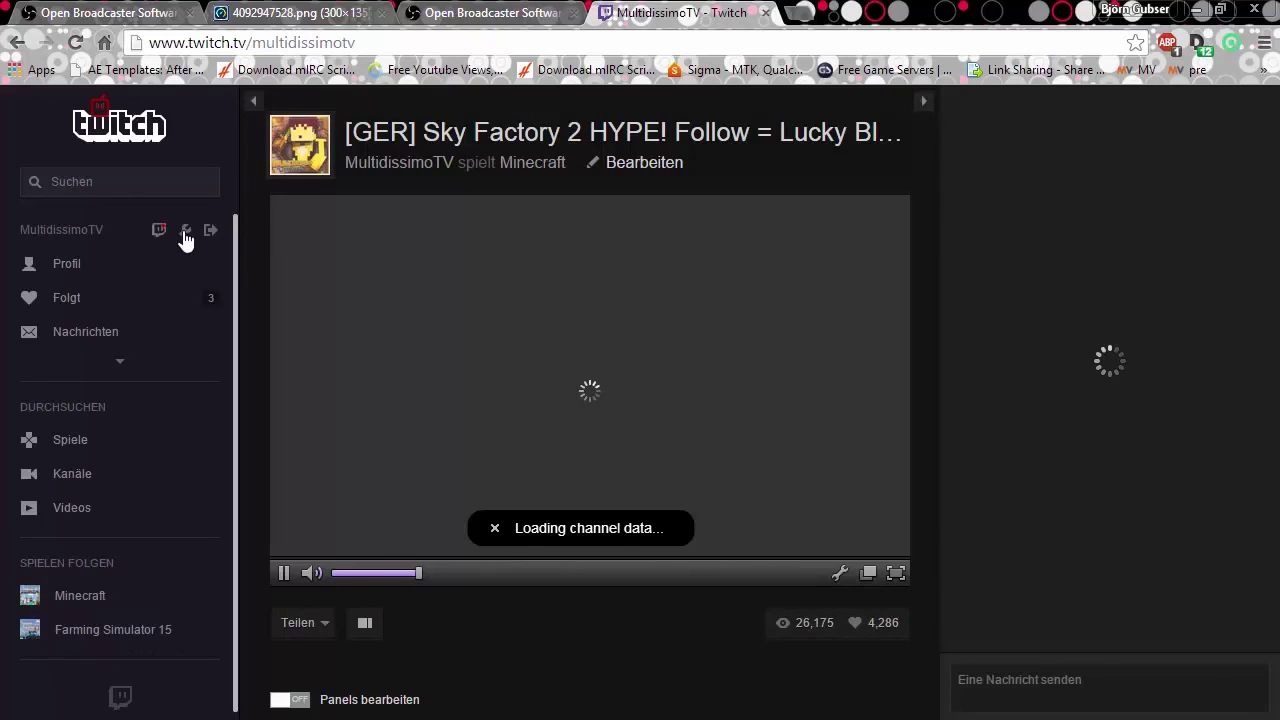
- Look through the Twitch account settings, including Kanal und Videos and Sicherheit und Privatsphäre, to find the stream key
left_click(184, 233)
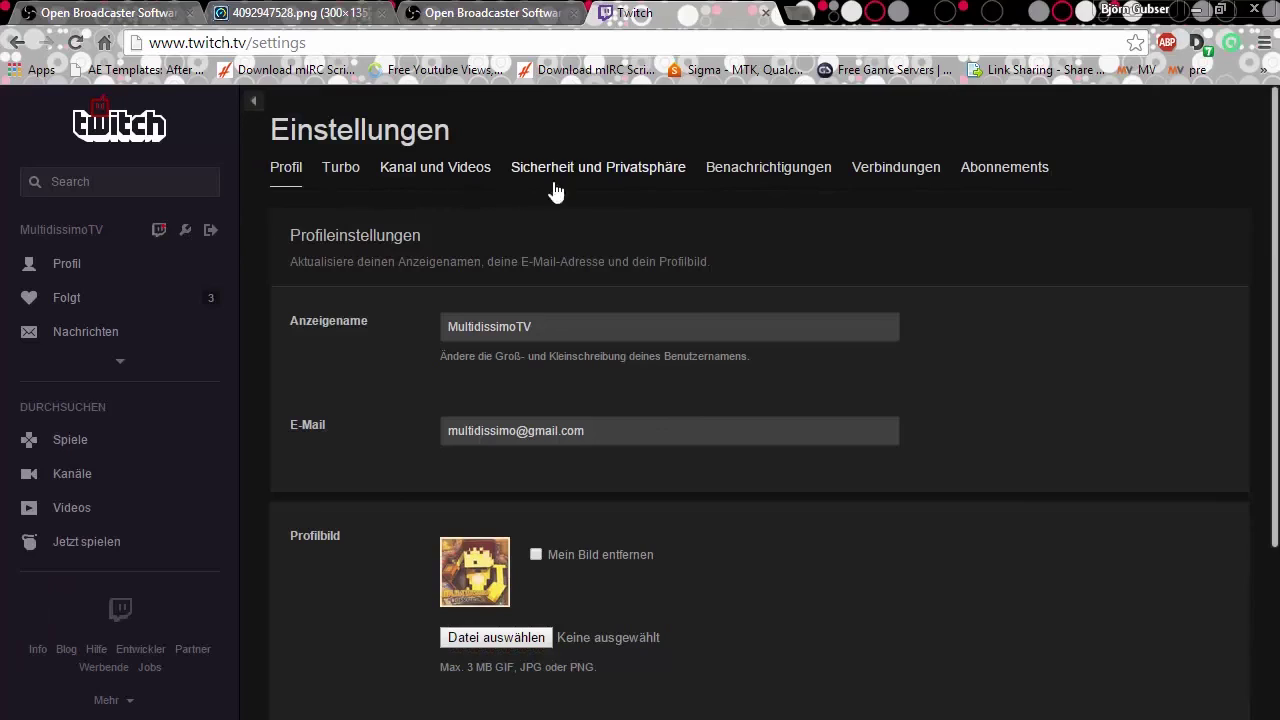
left_click(437, 178)
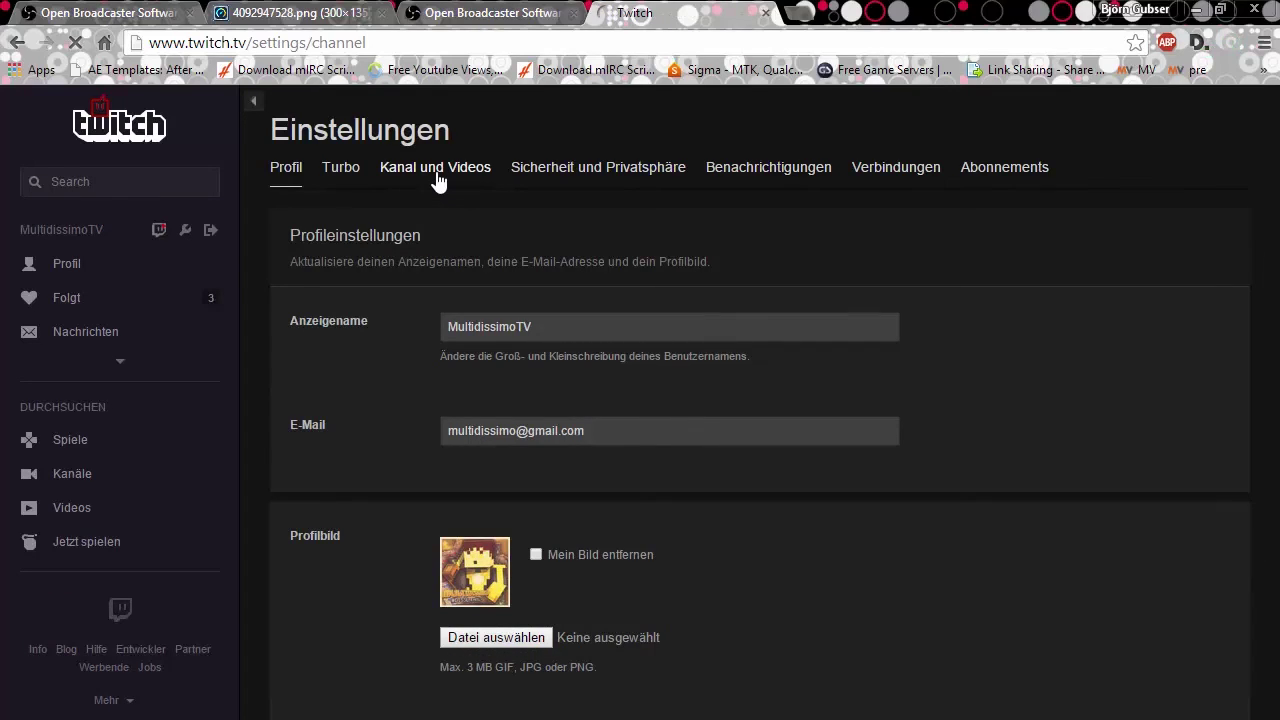
scroll(467, 211, "down", 12)
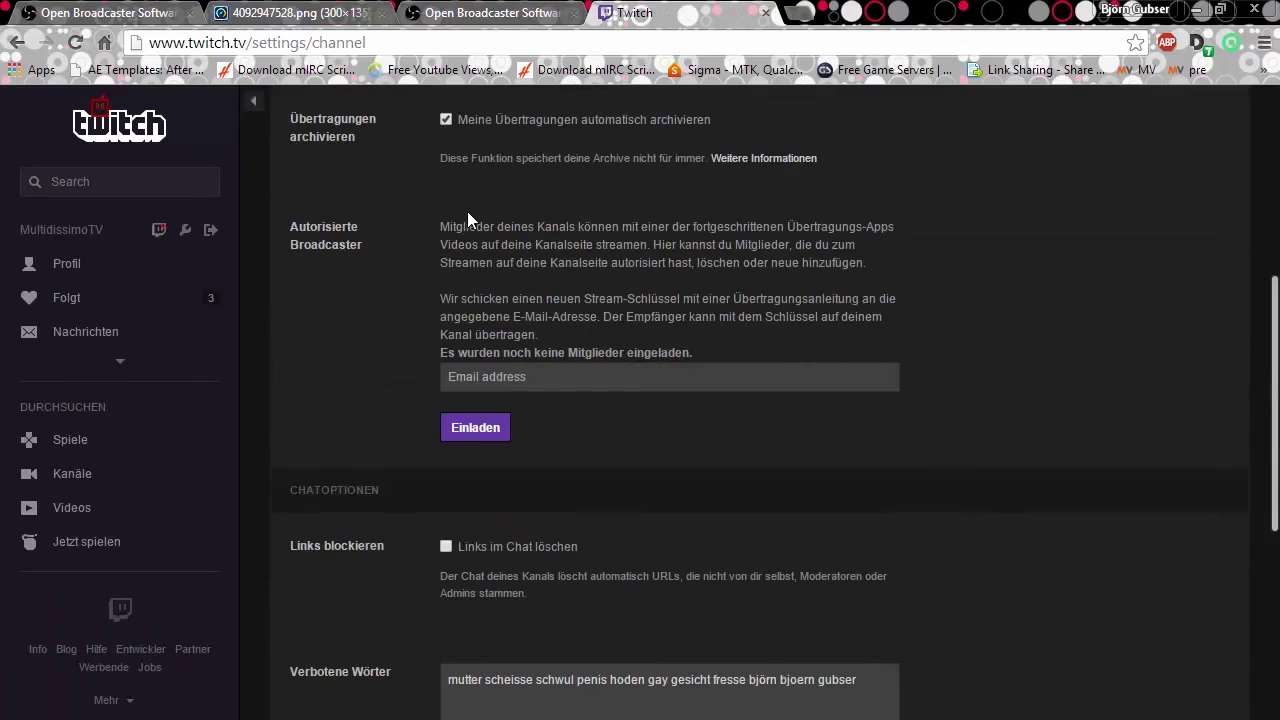
scroll(467, 211, "up", 12)
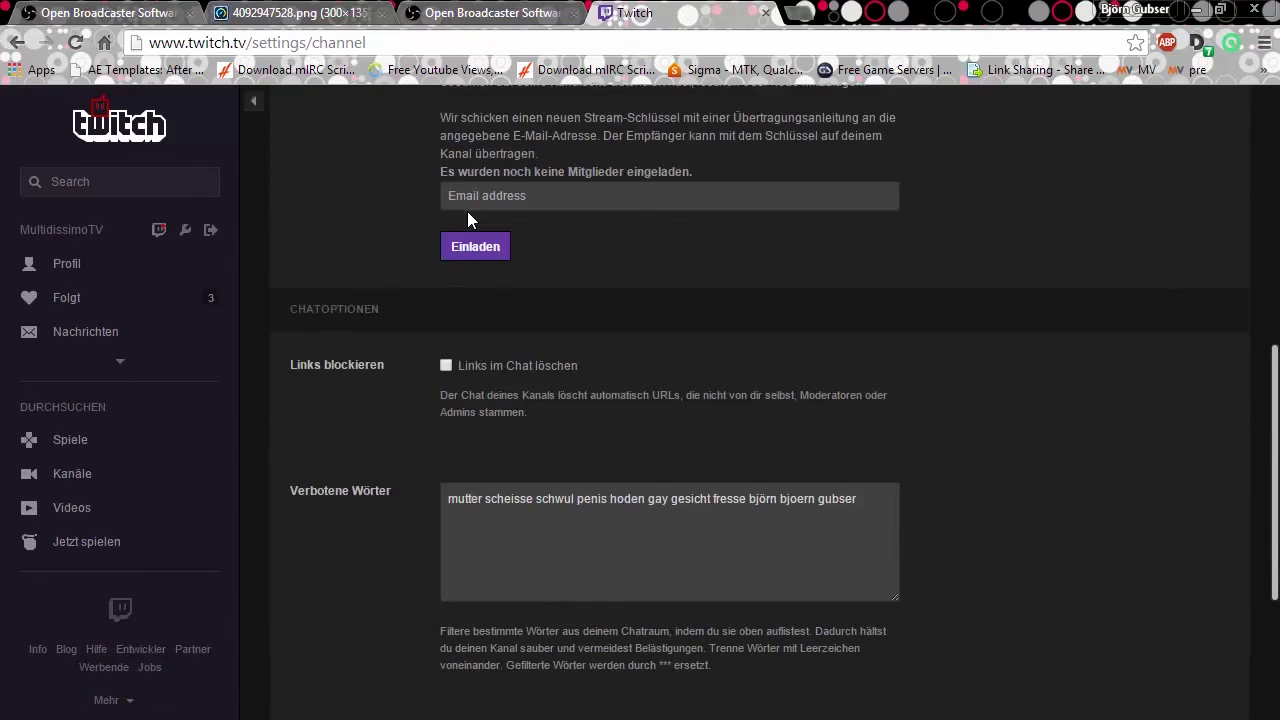
left_click(597, 170)
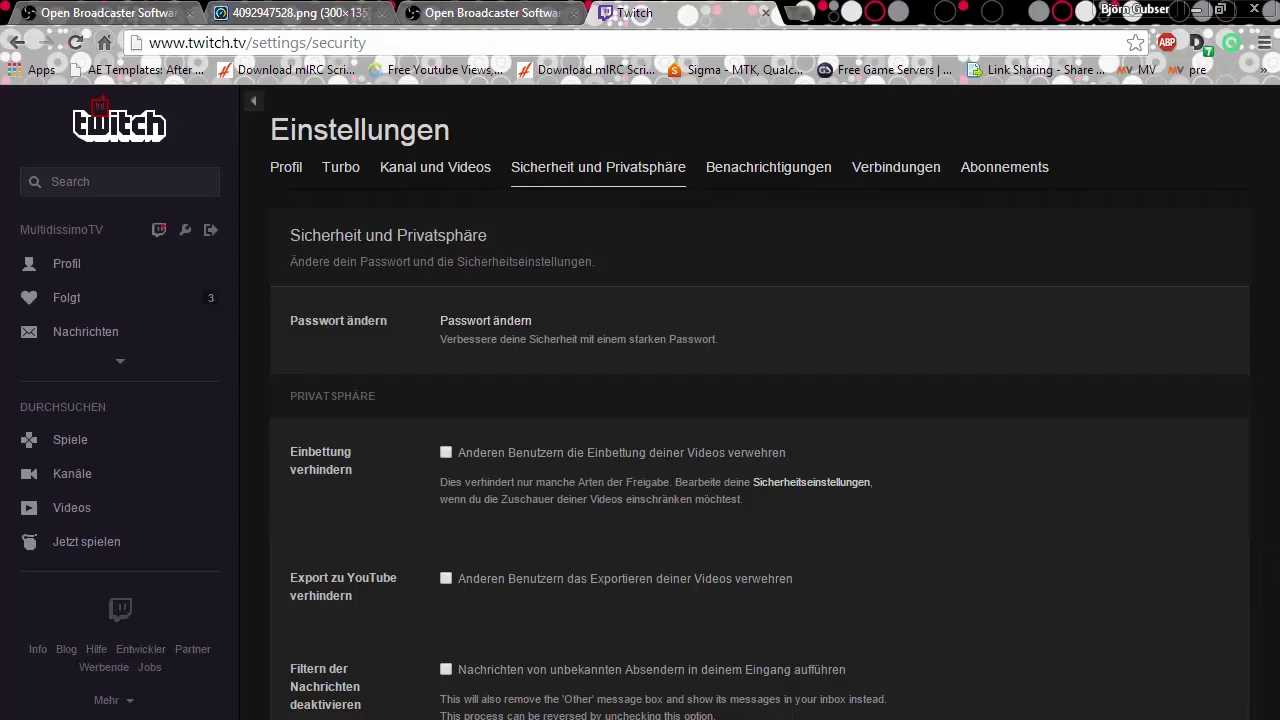
- Close the Twitch settings tab and open twitch.tv/broadcast in a new tab
key("ctrl+w")
key("ctrl+t")
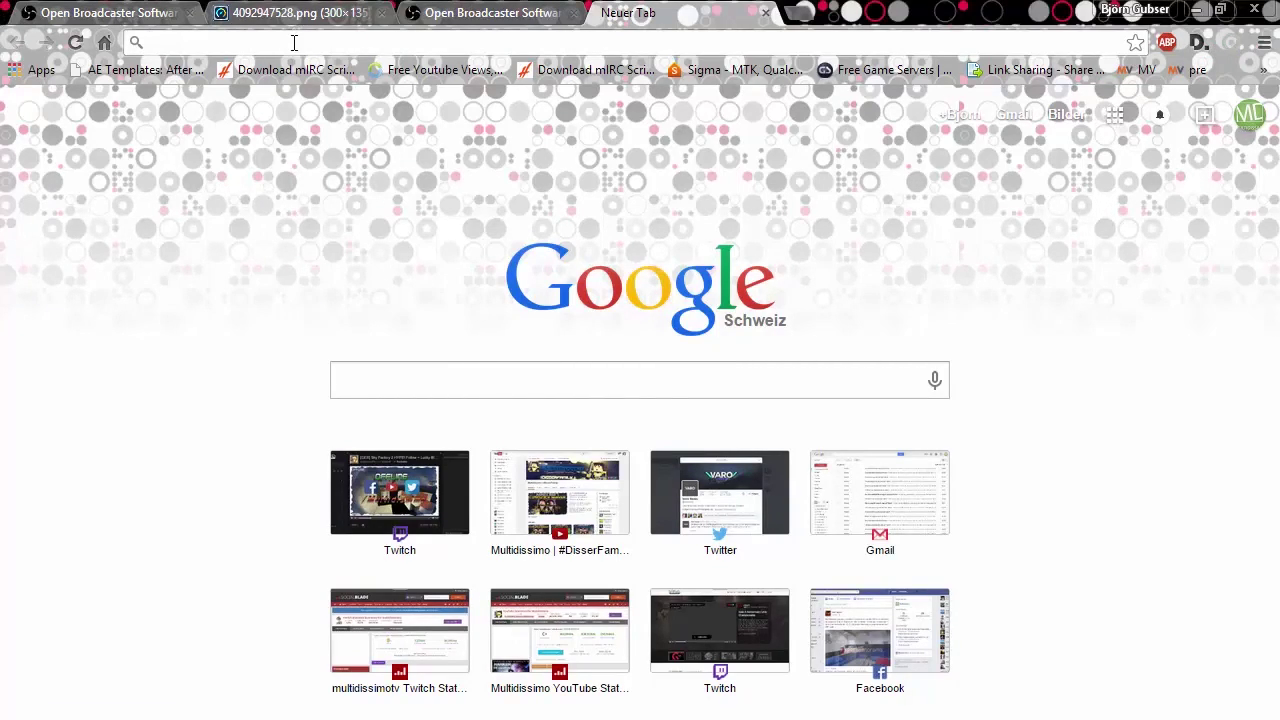
type("twitch")
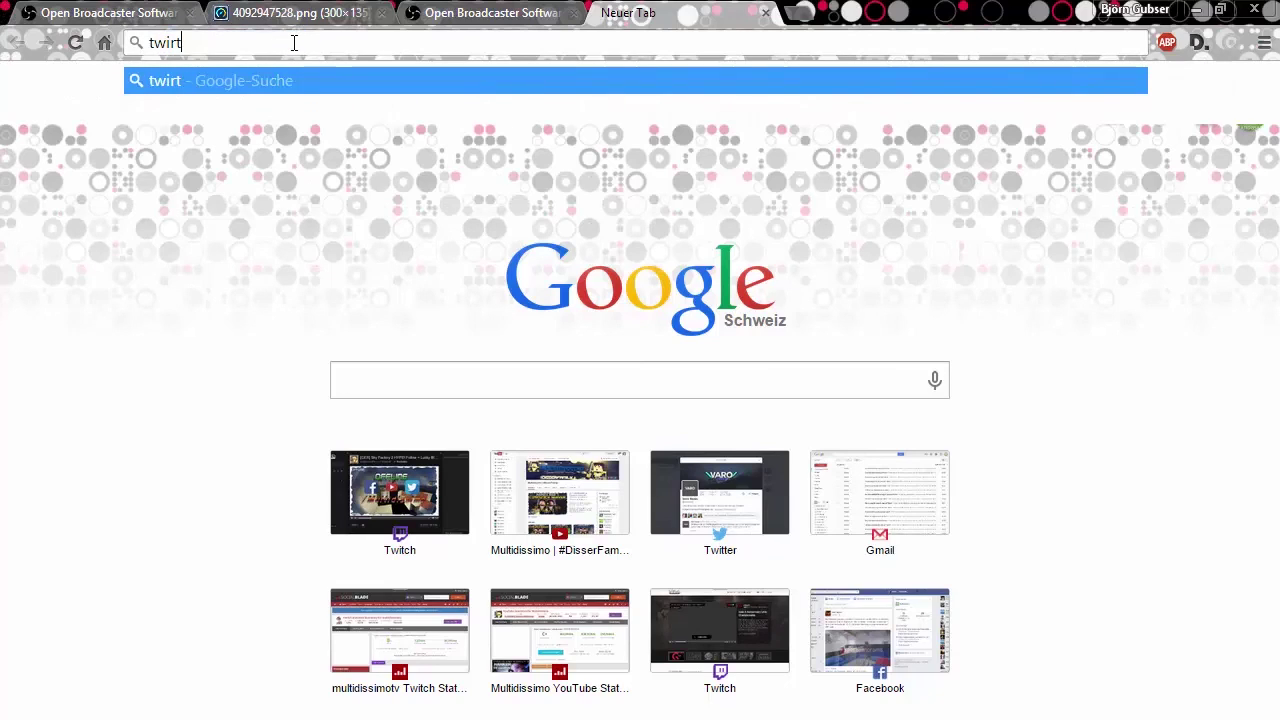
key("BackSpace")
key("BackSpace")
key("BackSpace")
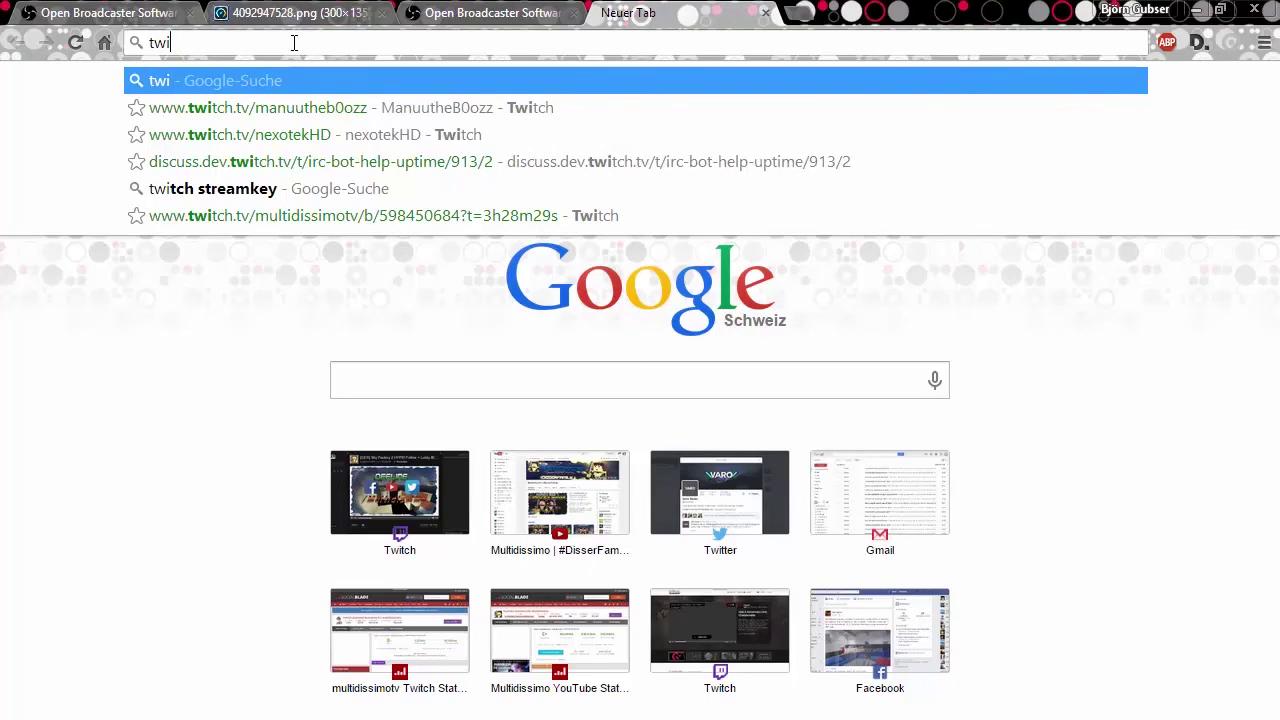
type("tch.tv/multidissimot")
key("BackSpace")
key("BackSpace")
key("BackSpace")
key("BackSpace")
key("BackSpace")
key("BackSpace")
key("BackSpace")
key("BackSpace")
key("BackSpace")
key("BackSpace")
key("BackSpace")
key("BackSpace")
key("BackSpace")
type("broda")
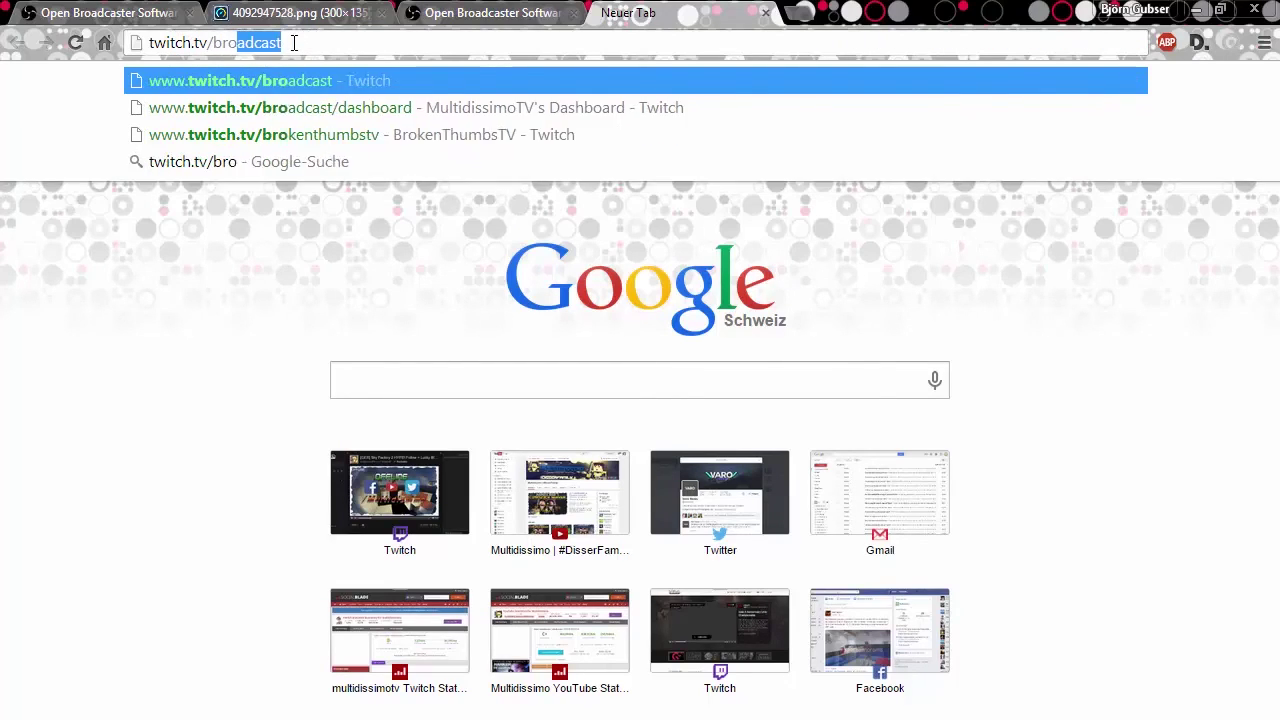
key("BackSpace")
key("BackSpace")
type("a")
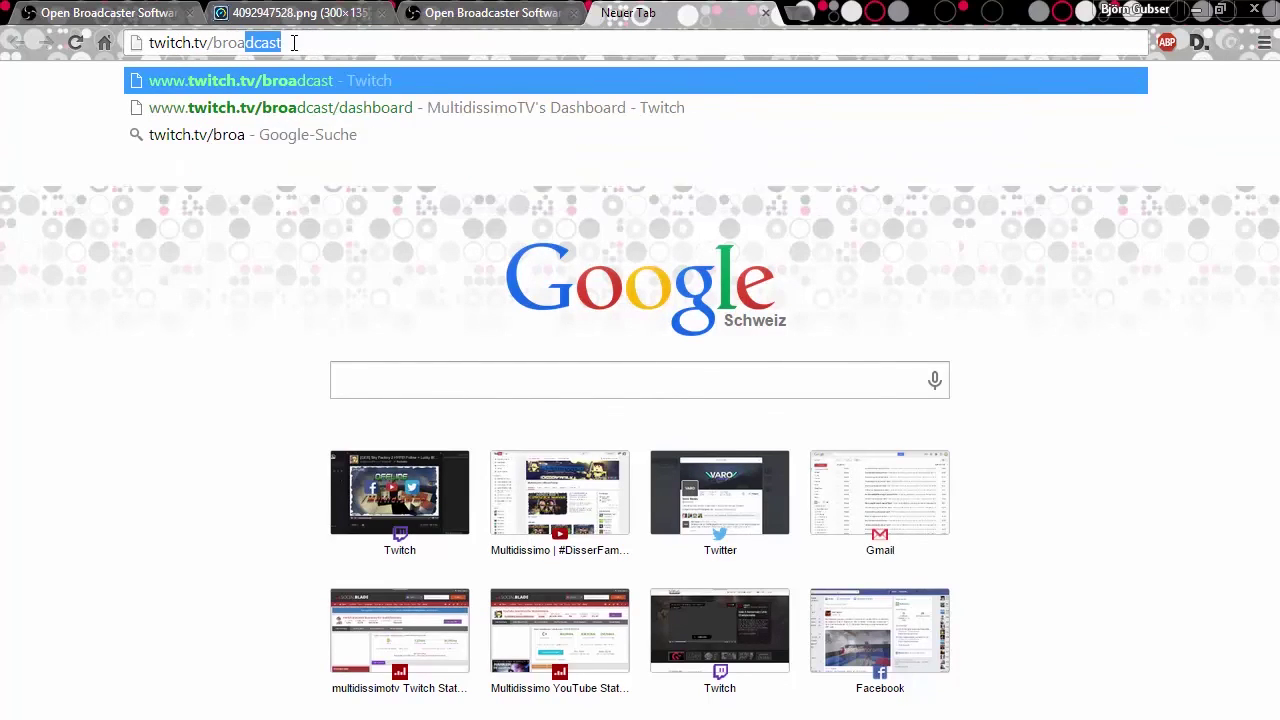
key("Return")
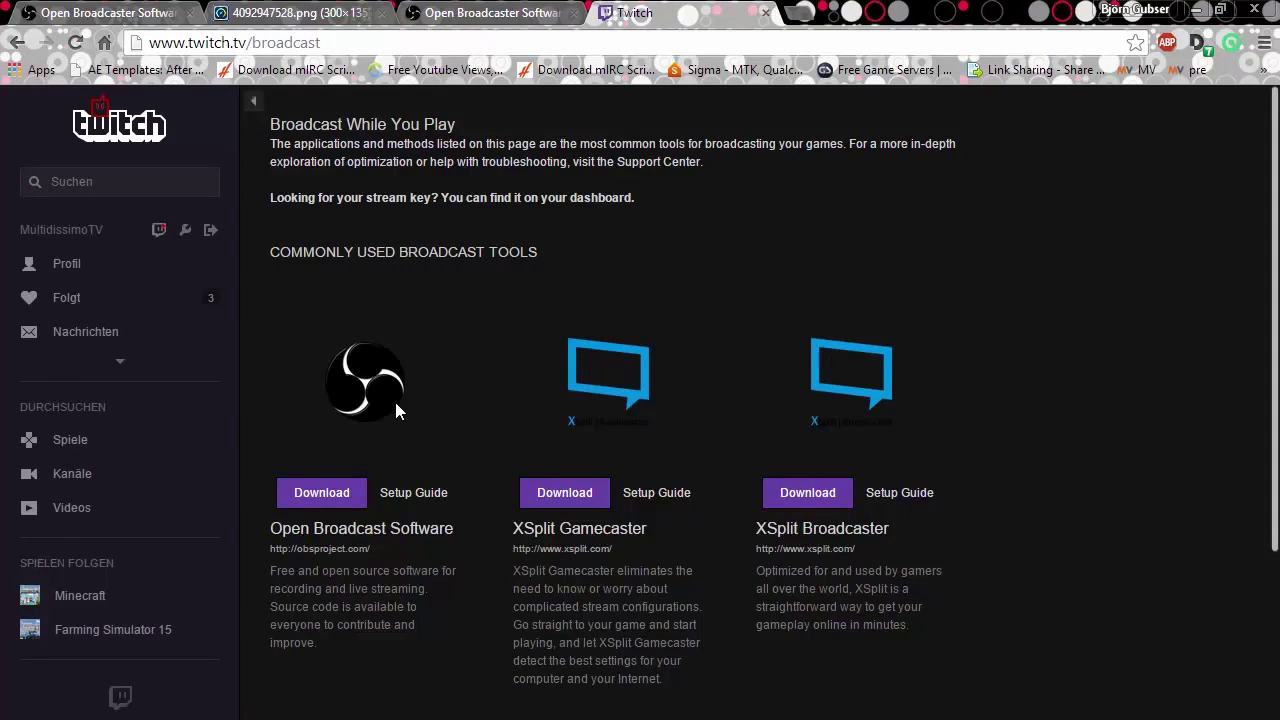
- Review the commonly used broadcast tools and follow the dashboard link to the stream key page
scroll(672, 530, "down", 3)
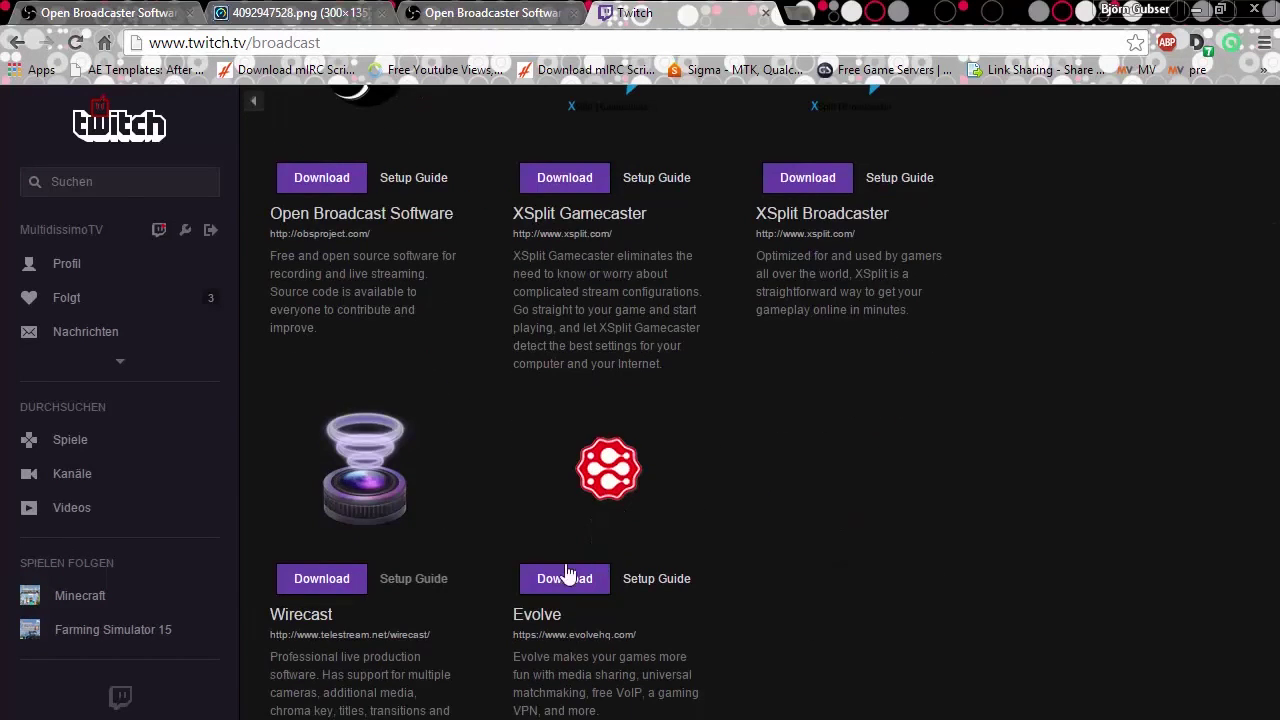
scroll(495, 566, "up", 2)
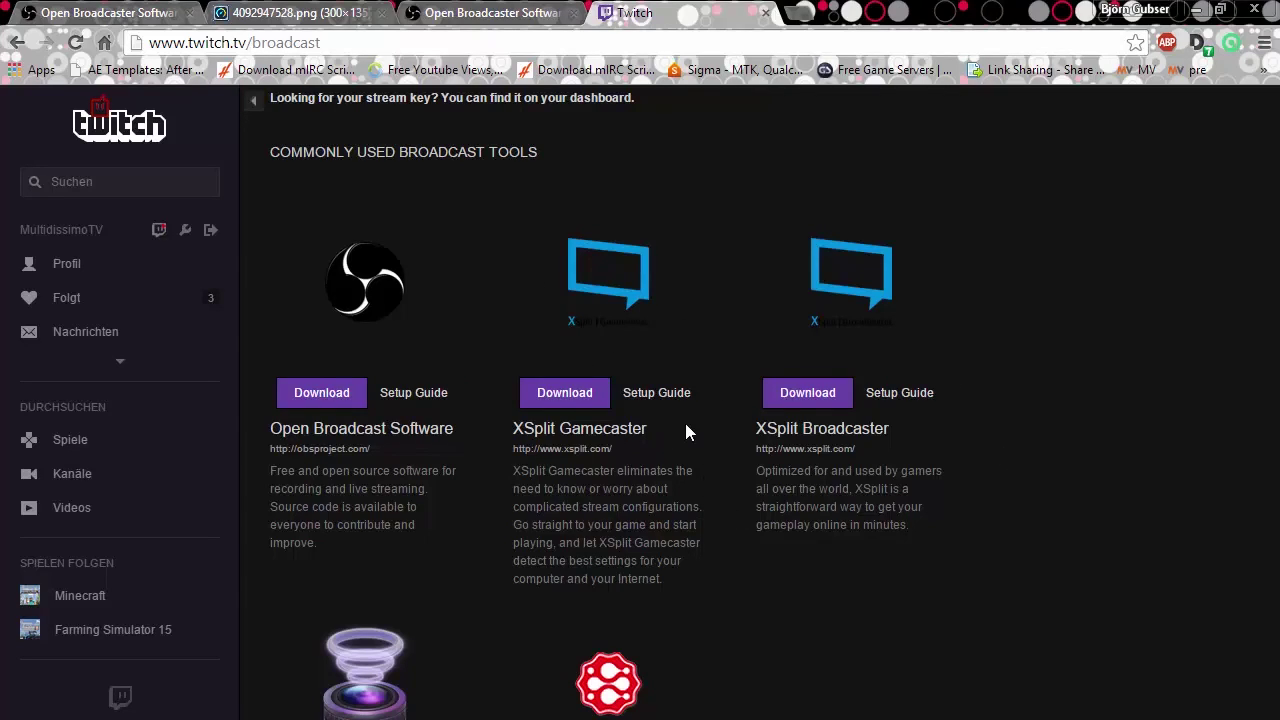
scroll(663, 430, "down", 2)
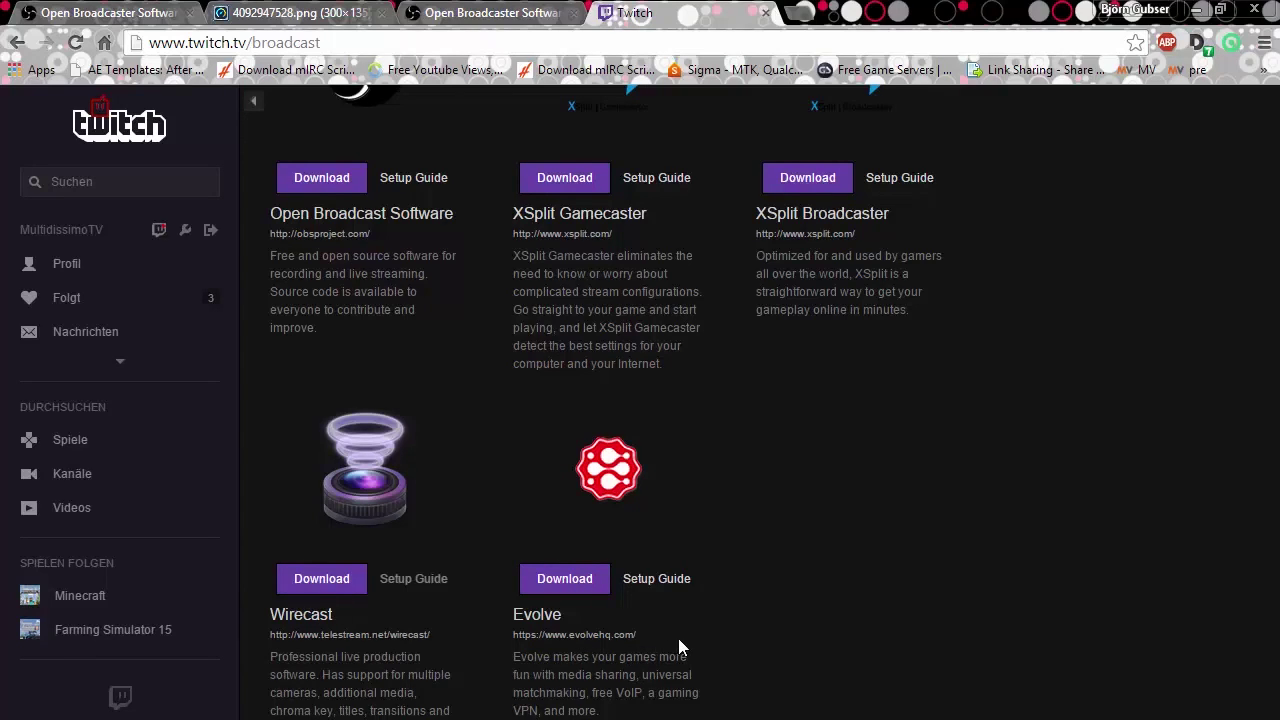
scroll(389, 553, "up", 3)
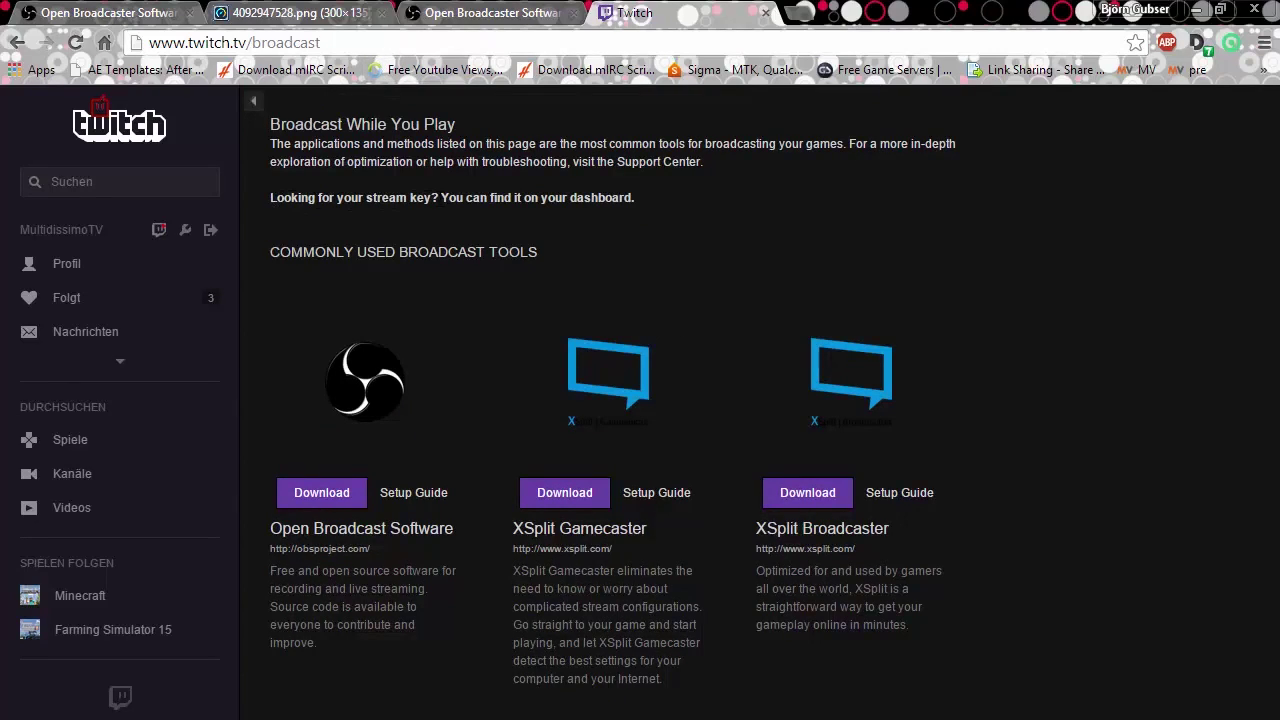
left_click(601, 198)
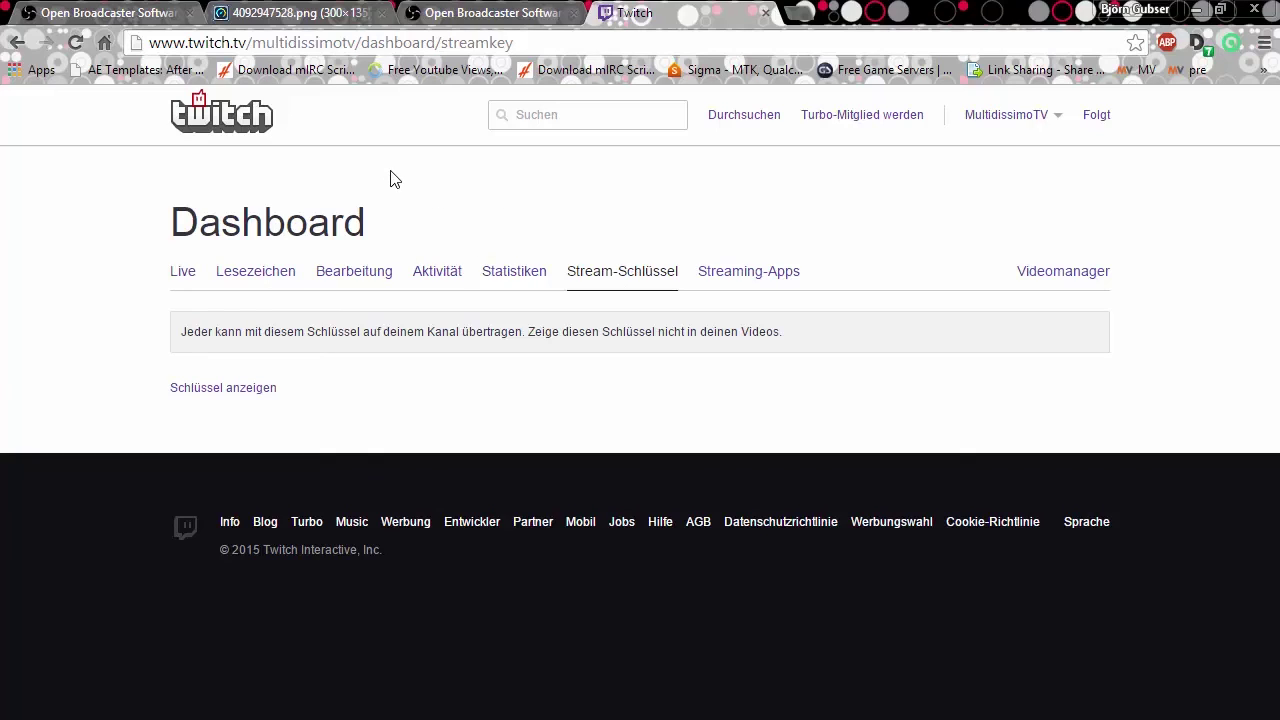
- Return to the Twitch channel page, open its dashboard and go to the Stream-Schlüssel section
left_click(420, 43)
type("w")
key("Return")
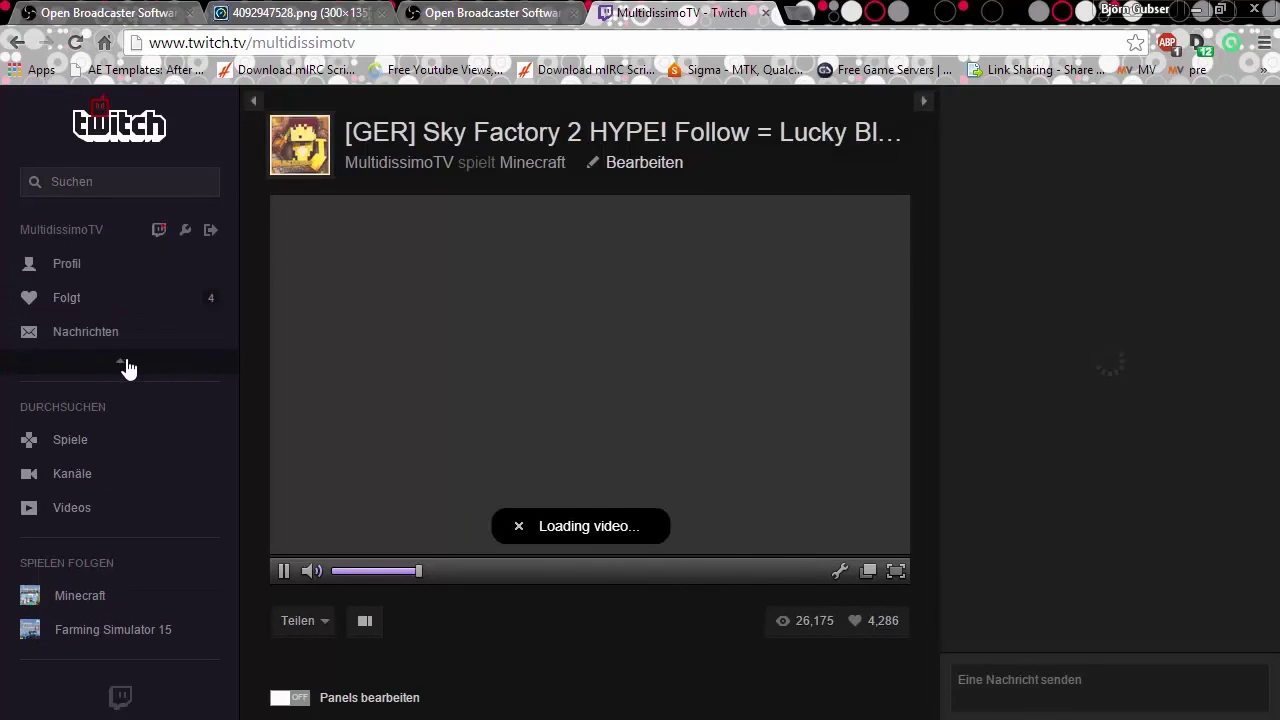
left_click(128, 368)
left_click(87, 435)
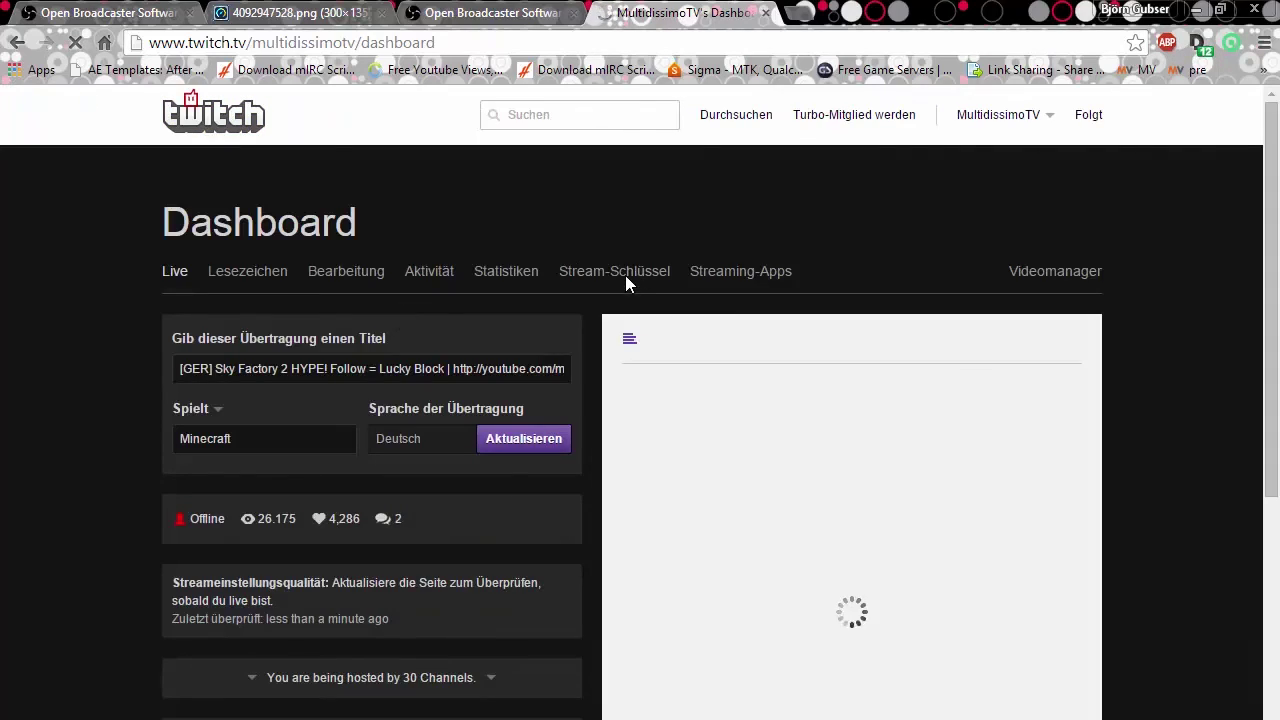
left_click(625, 283)
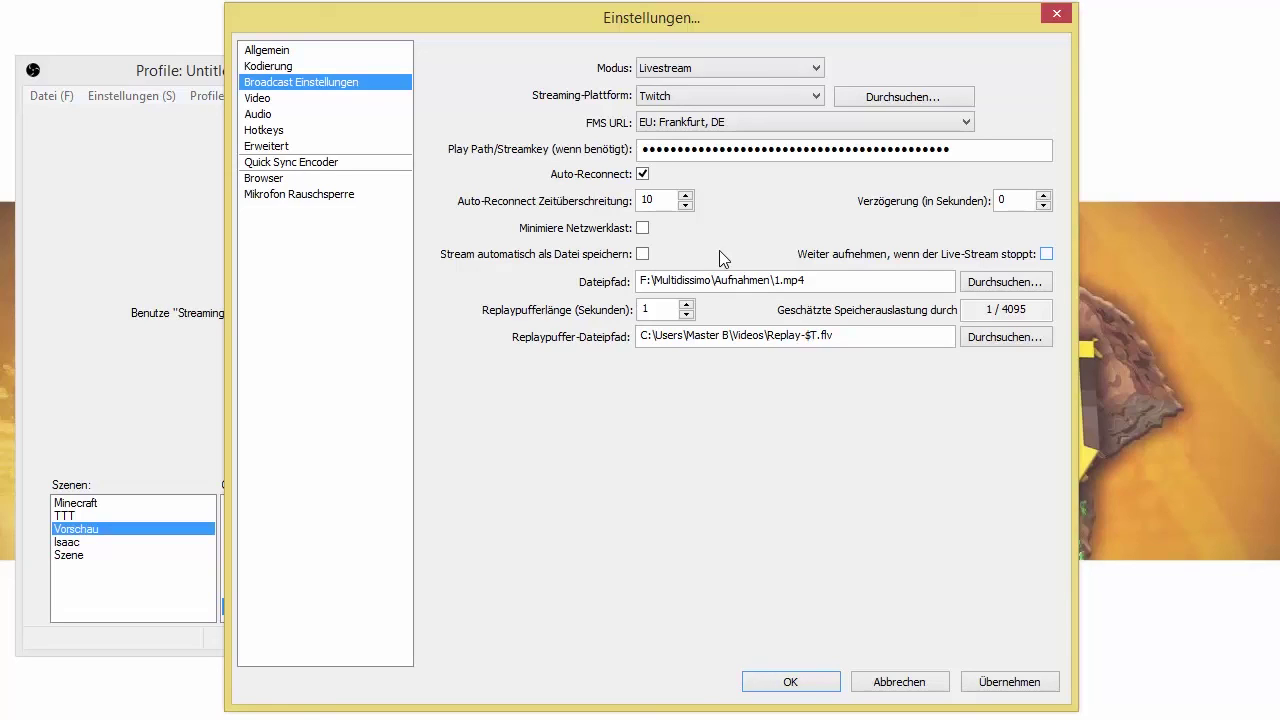
- Open the OBS video settings without saving the broadcast changes, and view the available graphics cards
left_click(642, 254)
left_click(259, 99)
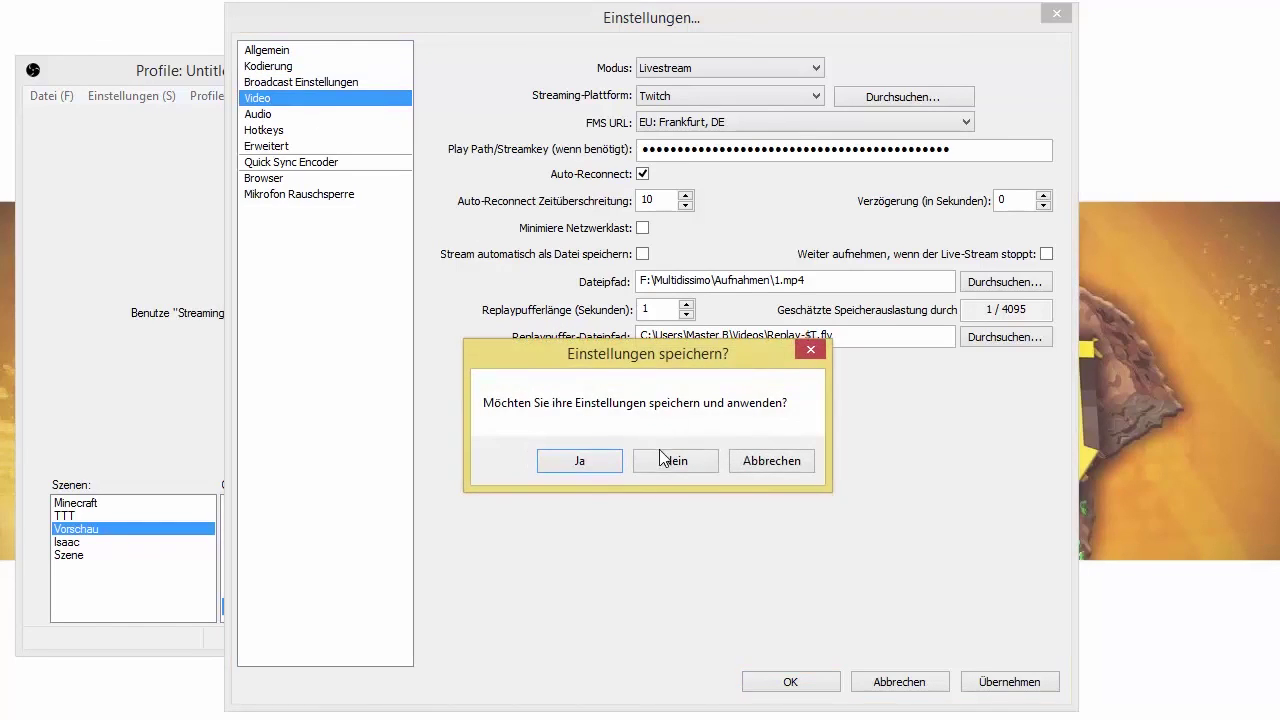
left_click(655, 458)
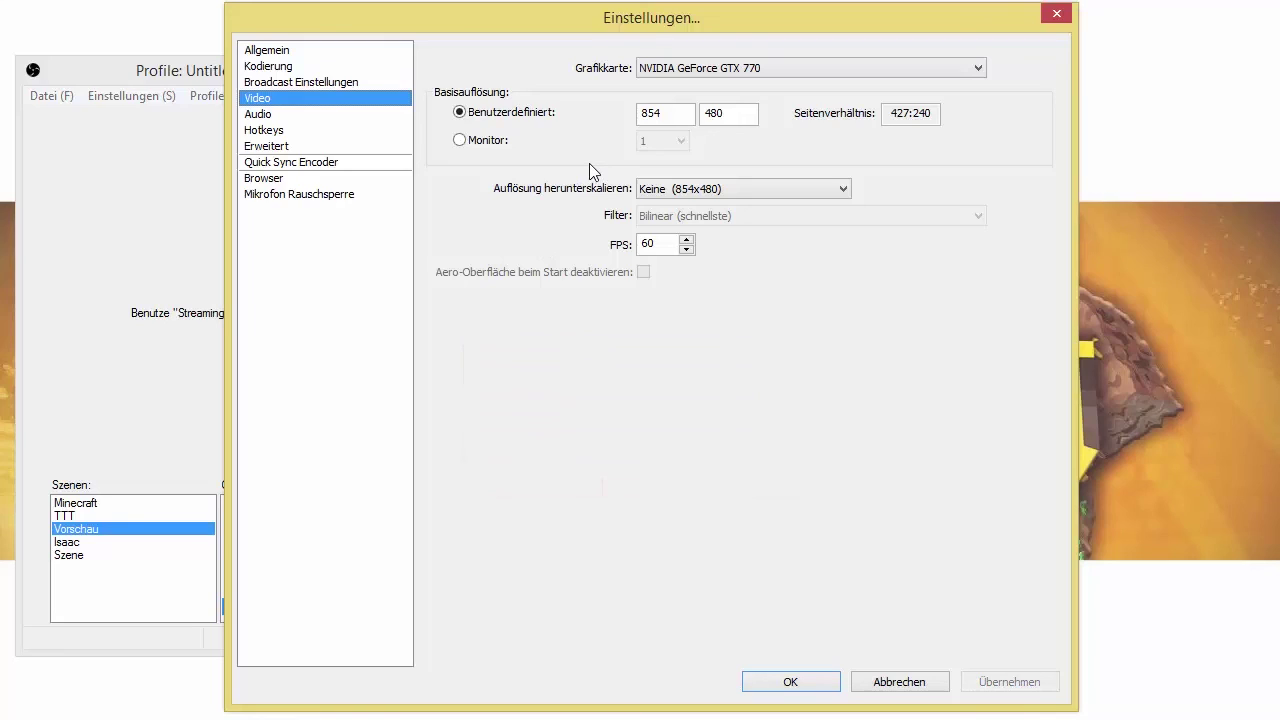
left_click(676, 68)
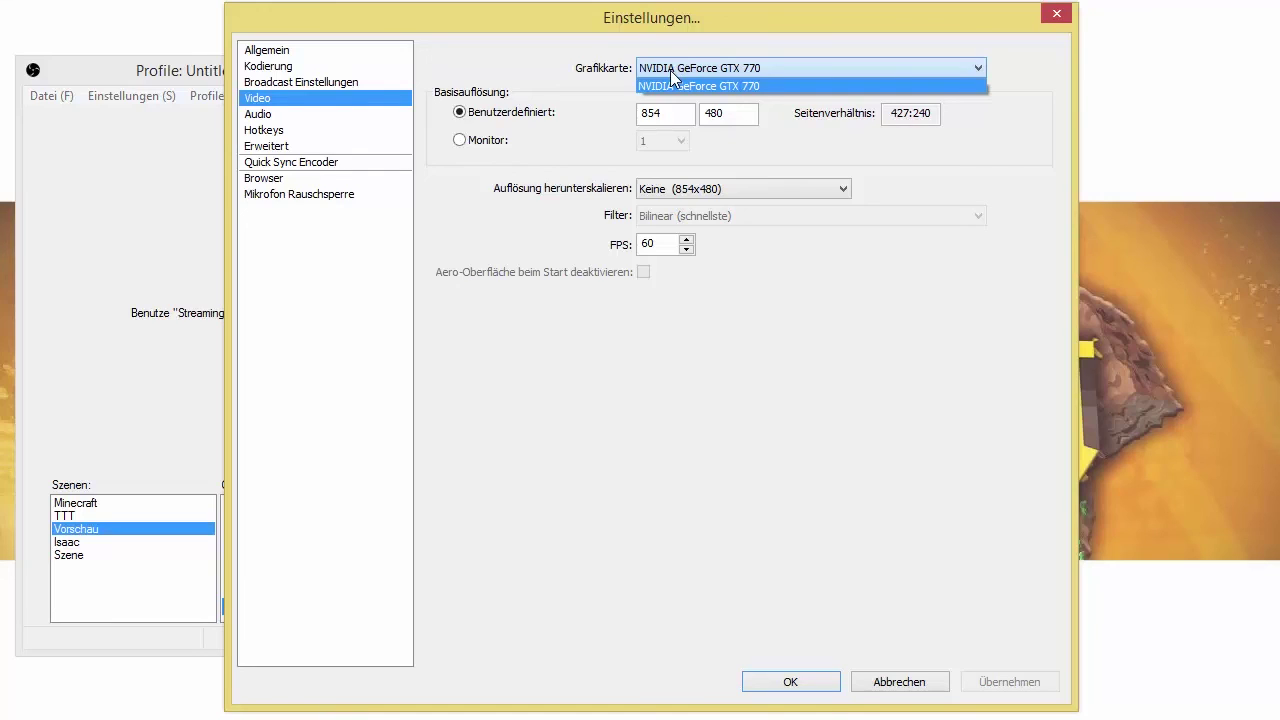
left_click(670, 72)
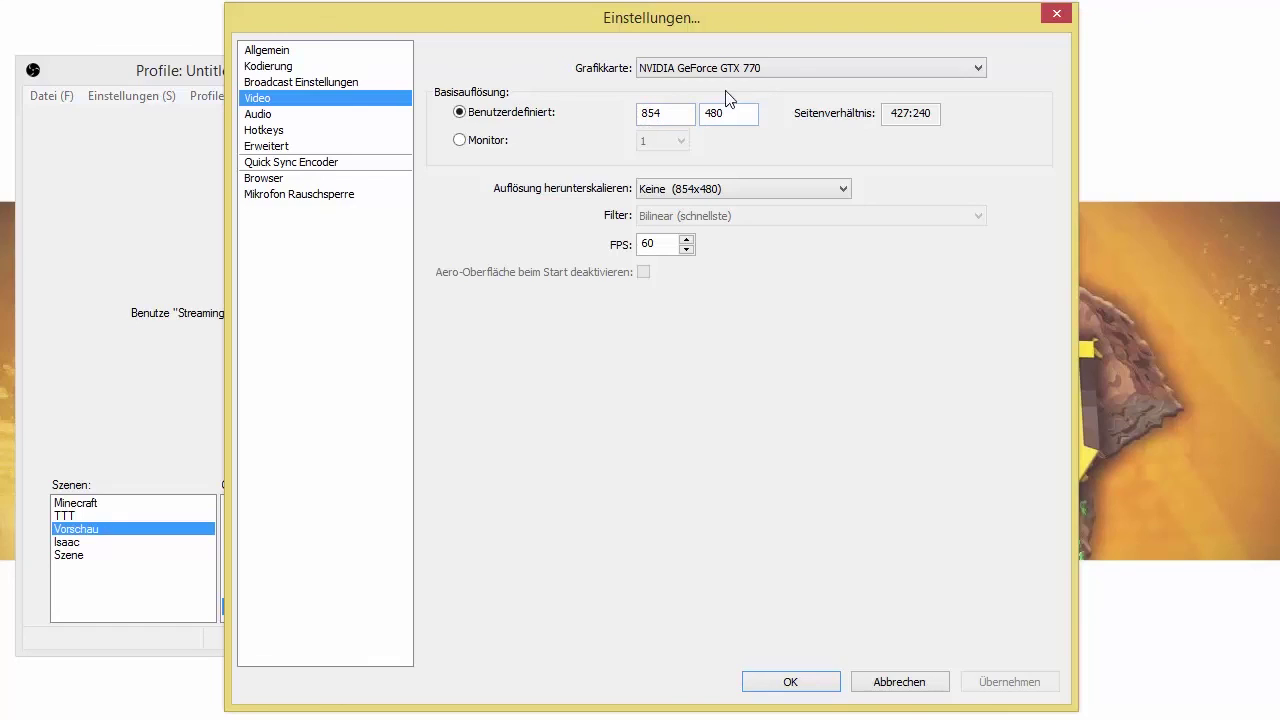
- Try taking the base resolution from monitor 2, and return the monitor selection to 1
left_click(468, 140)
left_click(680, 143)
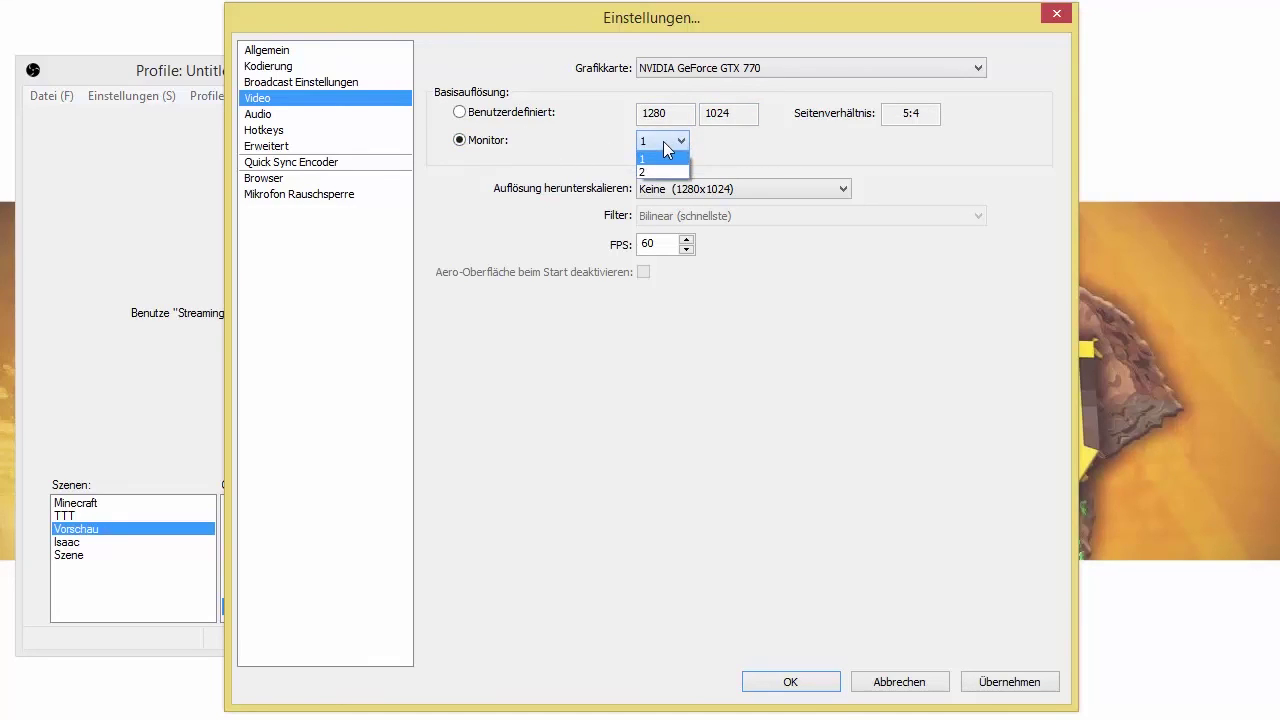
left_click(655, 167)
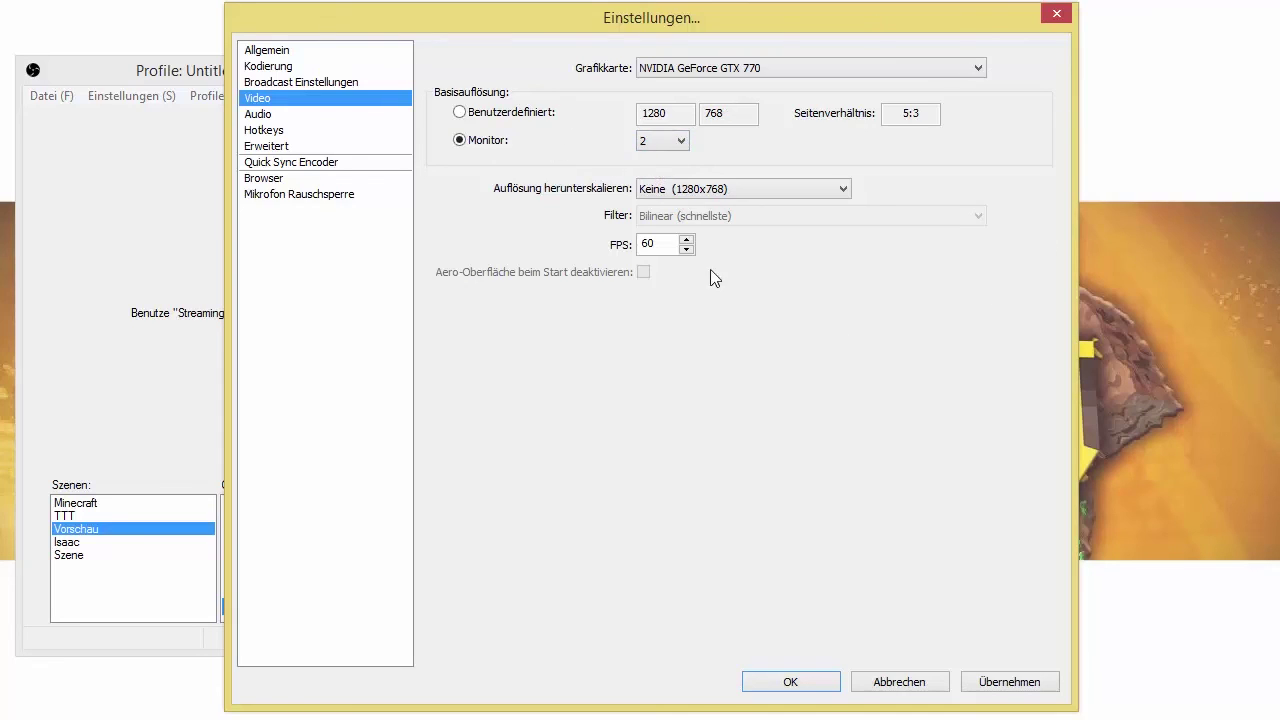
left_click(643, 145)
left_click(649, 157)
- Set the base resolution to a custom size of 854 by 480
left_click(470, 117)
double_click(655, 114)
type("854")
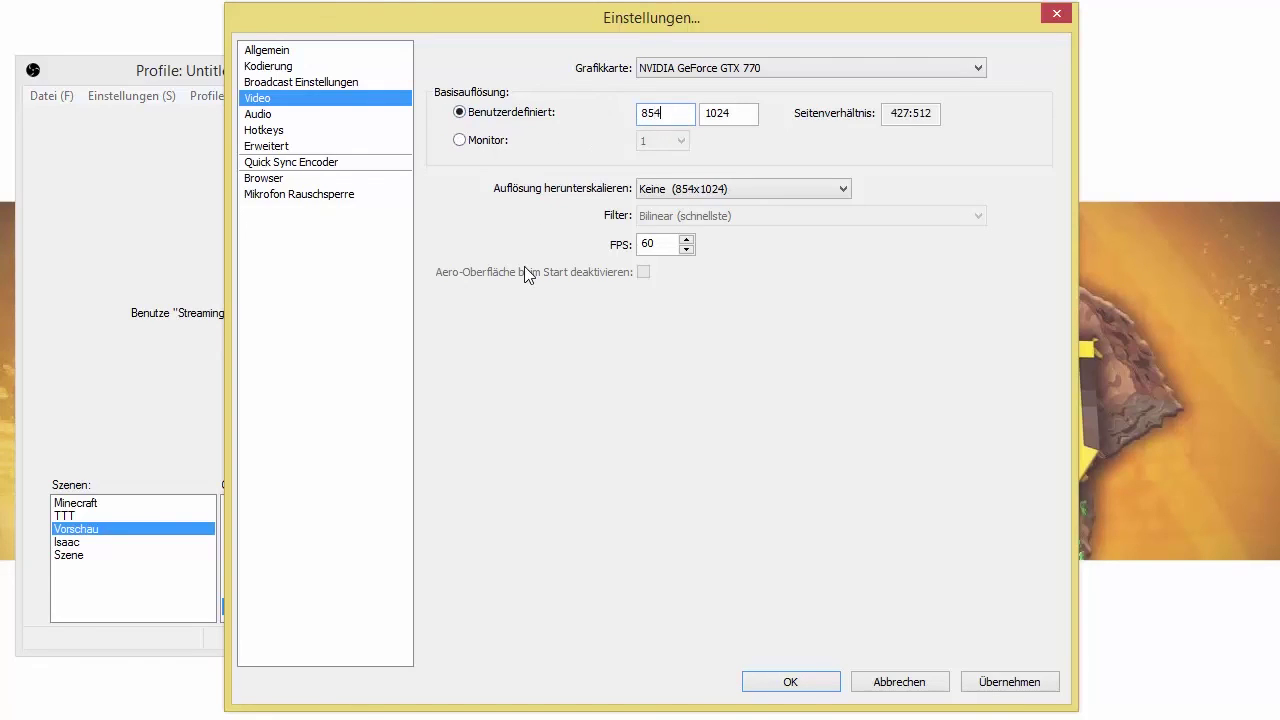
key("Tab")
type("480")
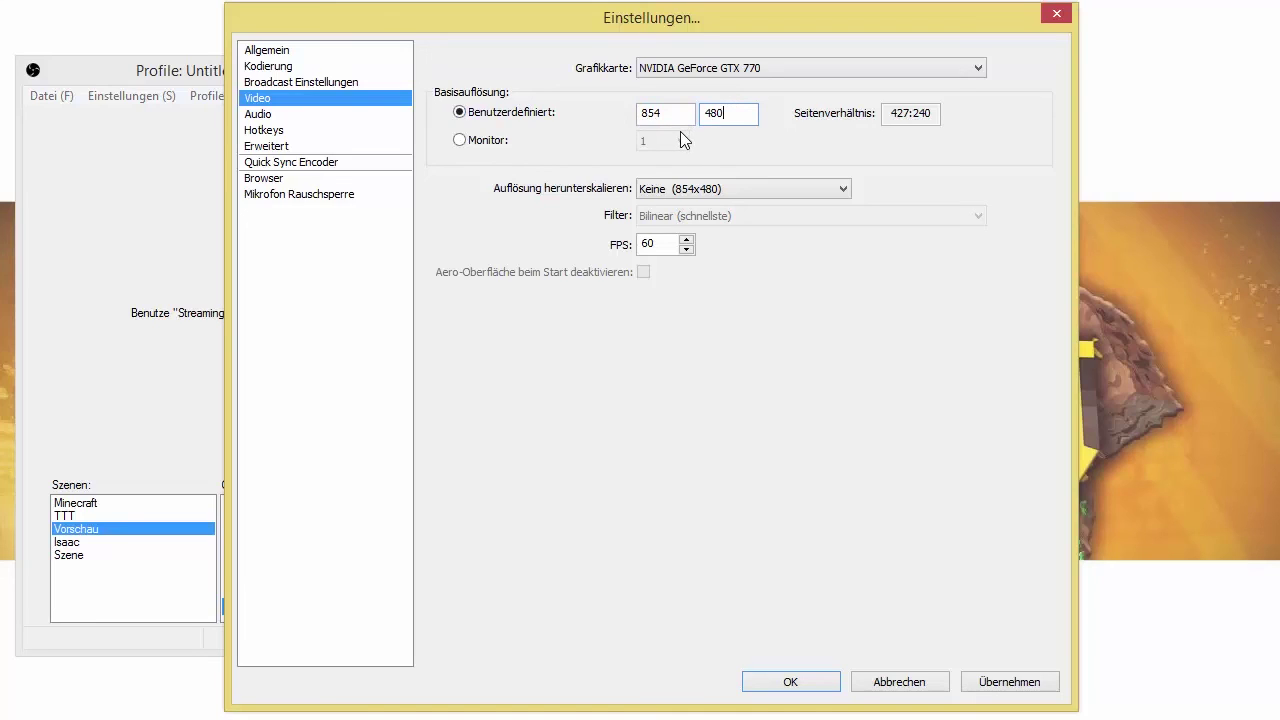
- View the resolution downscaling options, and open the audio settings without saving the video changes
left_click(772, 190)
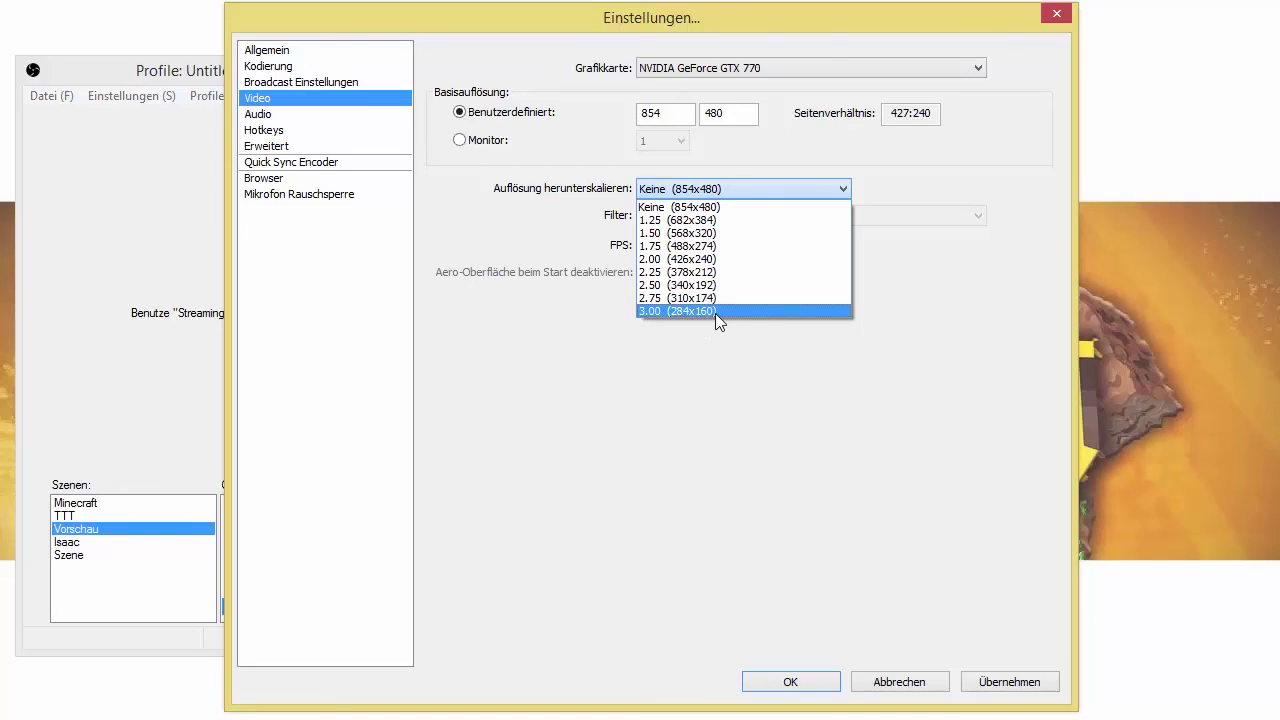
left_click(652, 354)
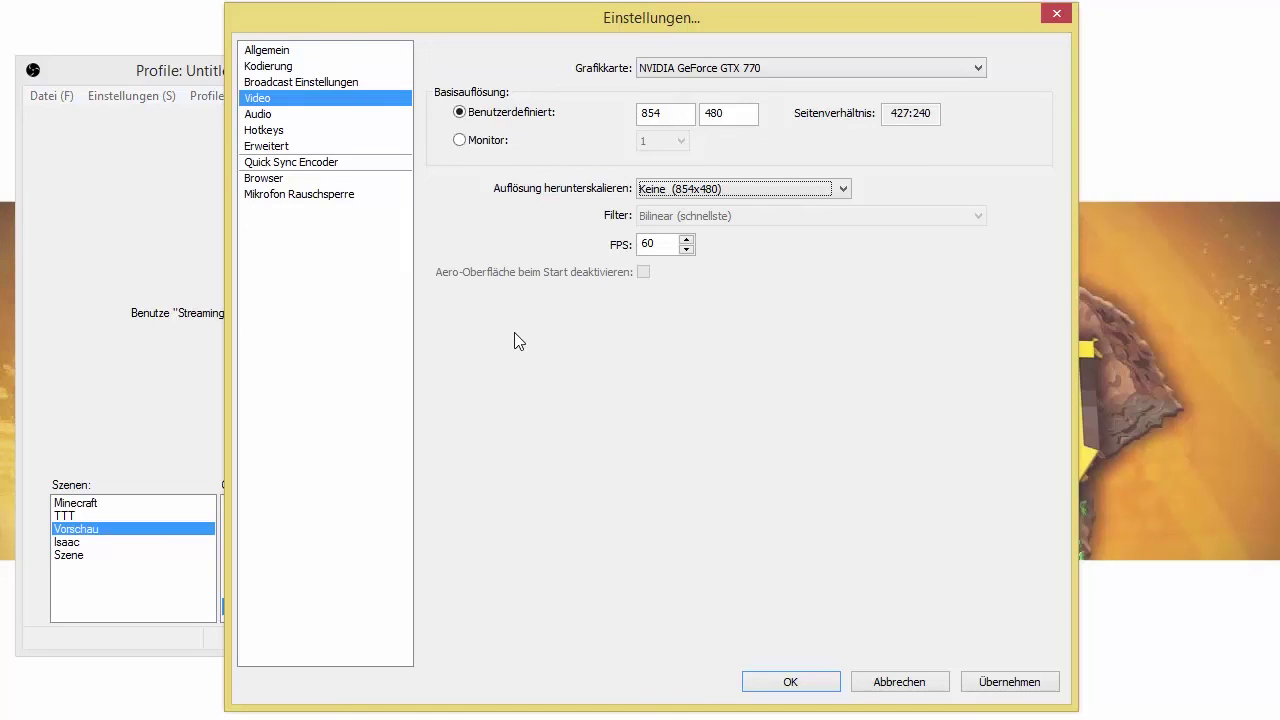
left_click(286, 117)
left_click(687, 464)
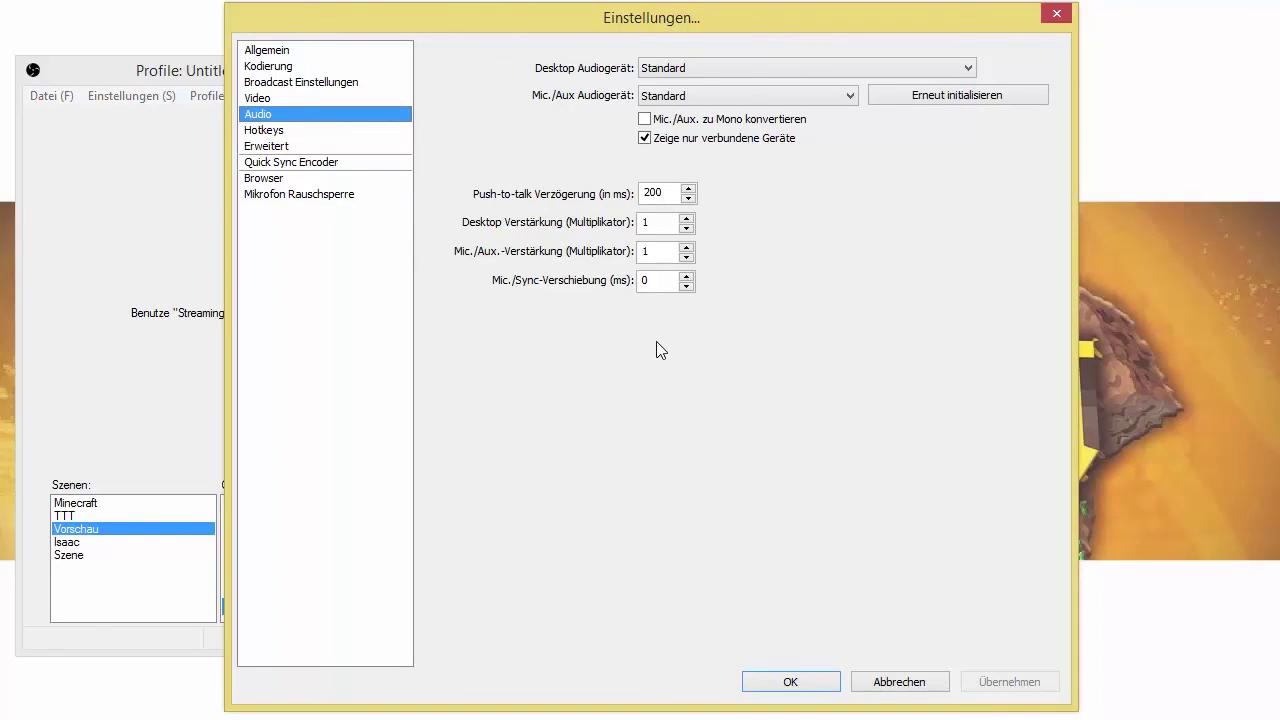
- Look through the microphone and desktop audio device choices and the microphone sync offset, and open the hotkey settings
left_click(694, 92)
left_click(692, 95)
left_click(691, 66)
left_click(691, 66)
left_click(647, 280)
left_click(277, 131)
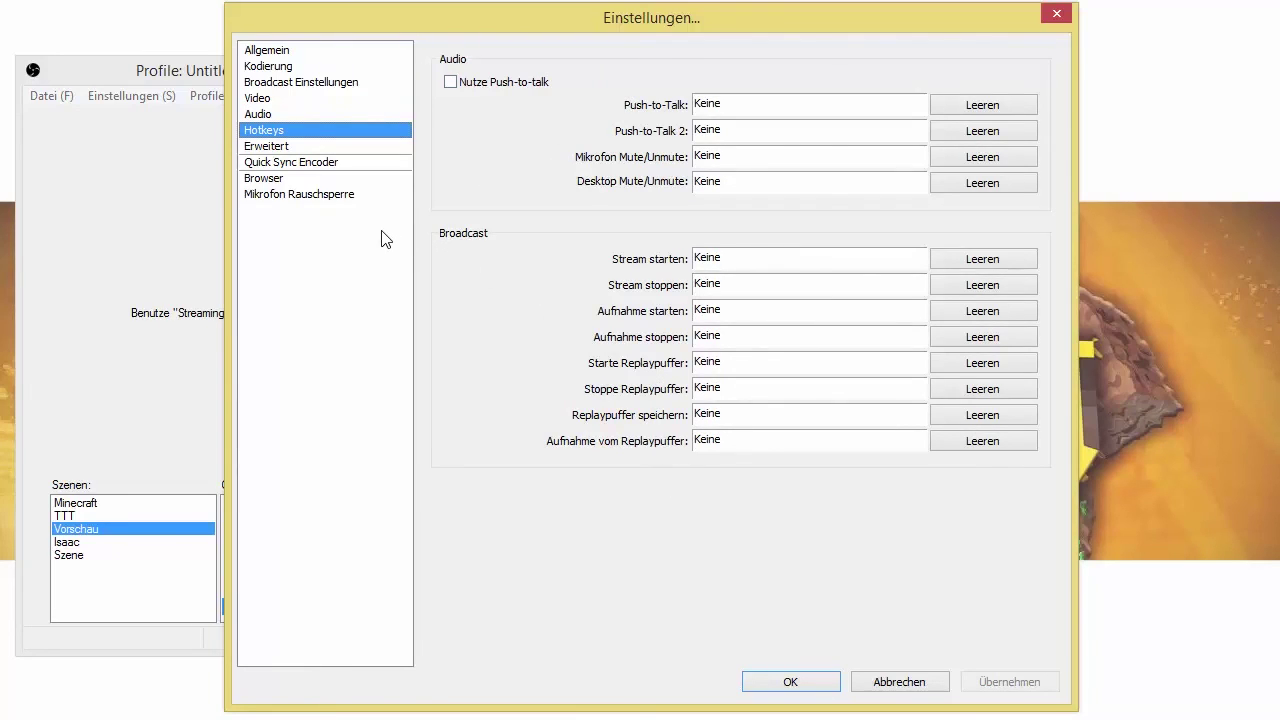
- Look through the x264 CPU preset and encoding profile choices in the advanced settings, and close the settings from the general page without saving
left_click(270, 147)
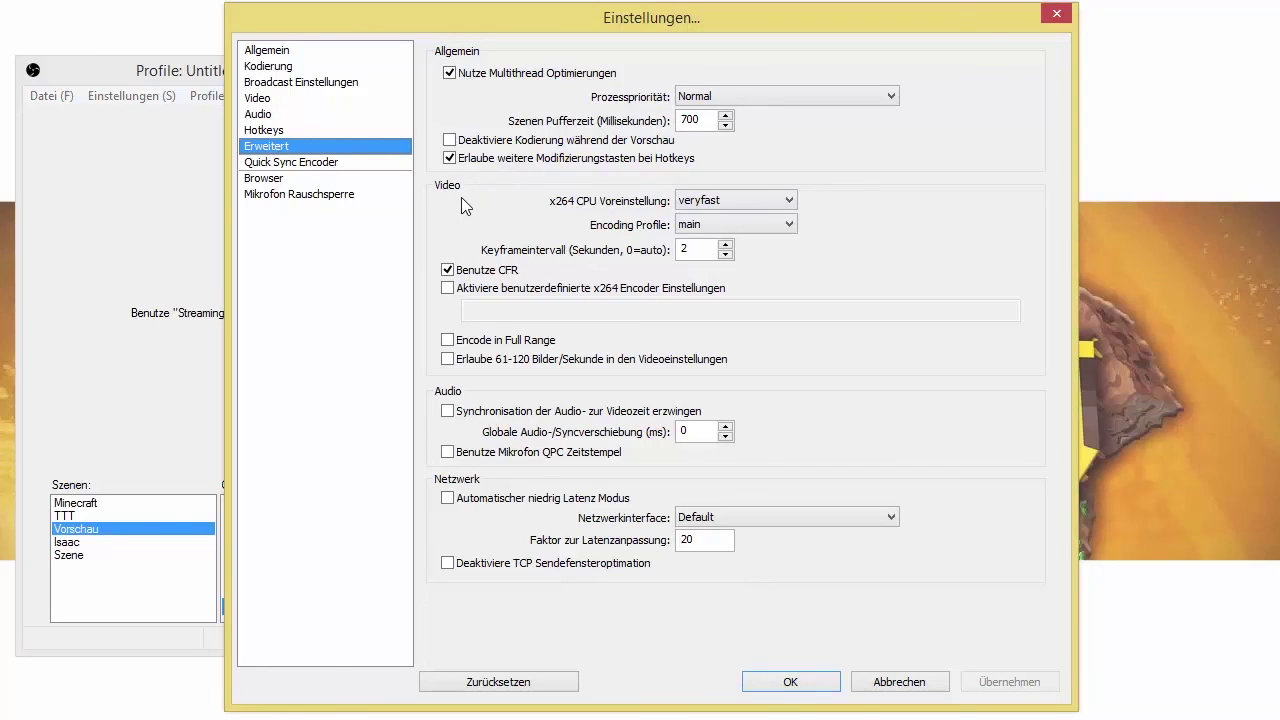
left_click(762, 204)
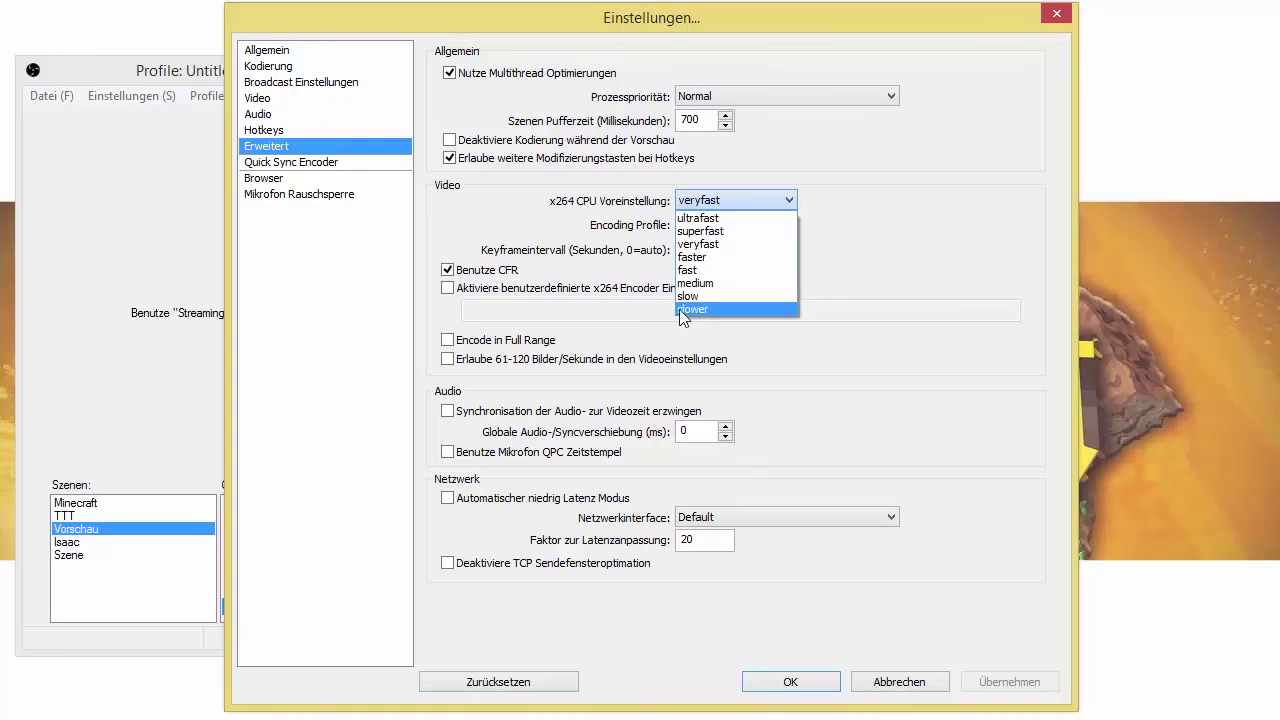
left_click(600, 338)
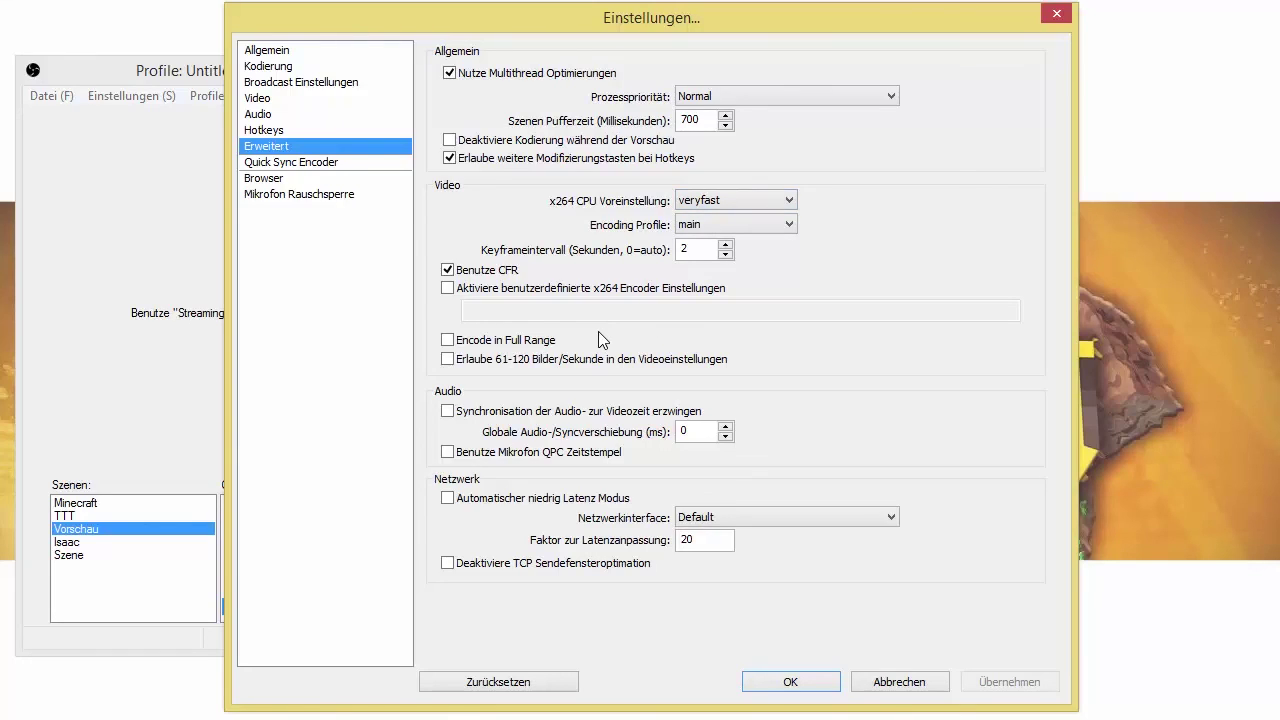
left_click(726, 224)
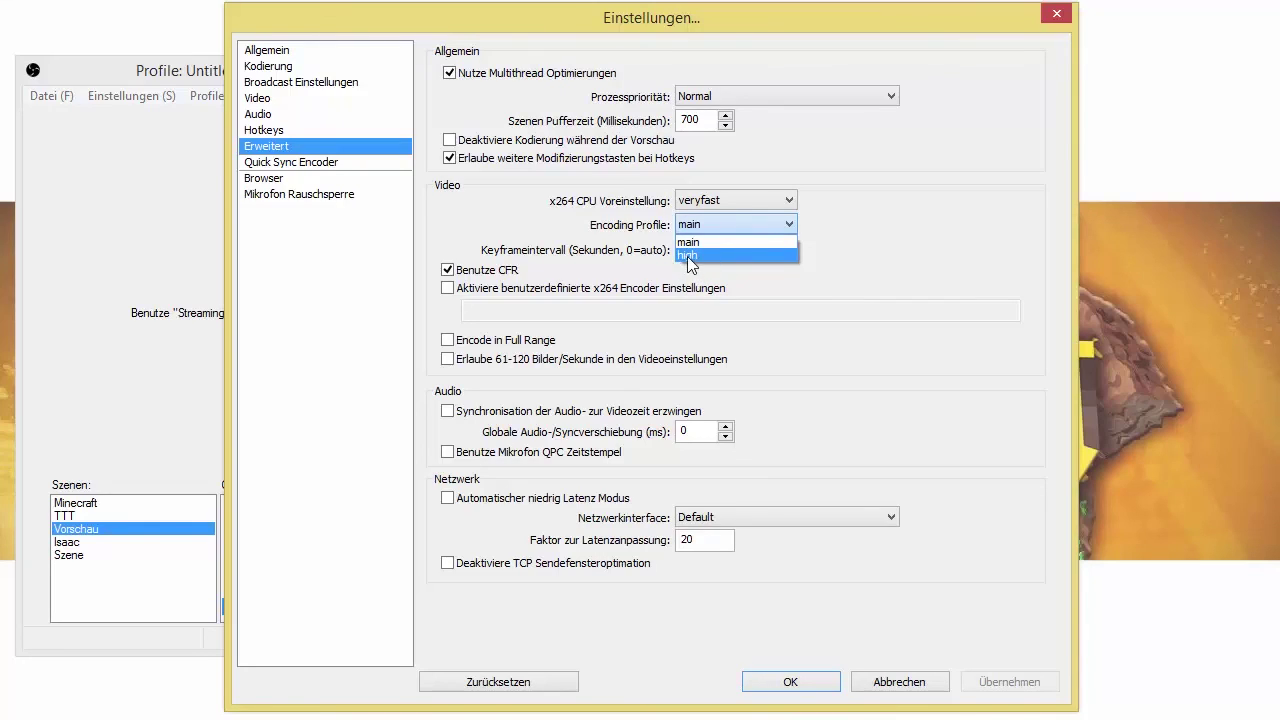
left_click(434, 232)
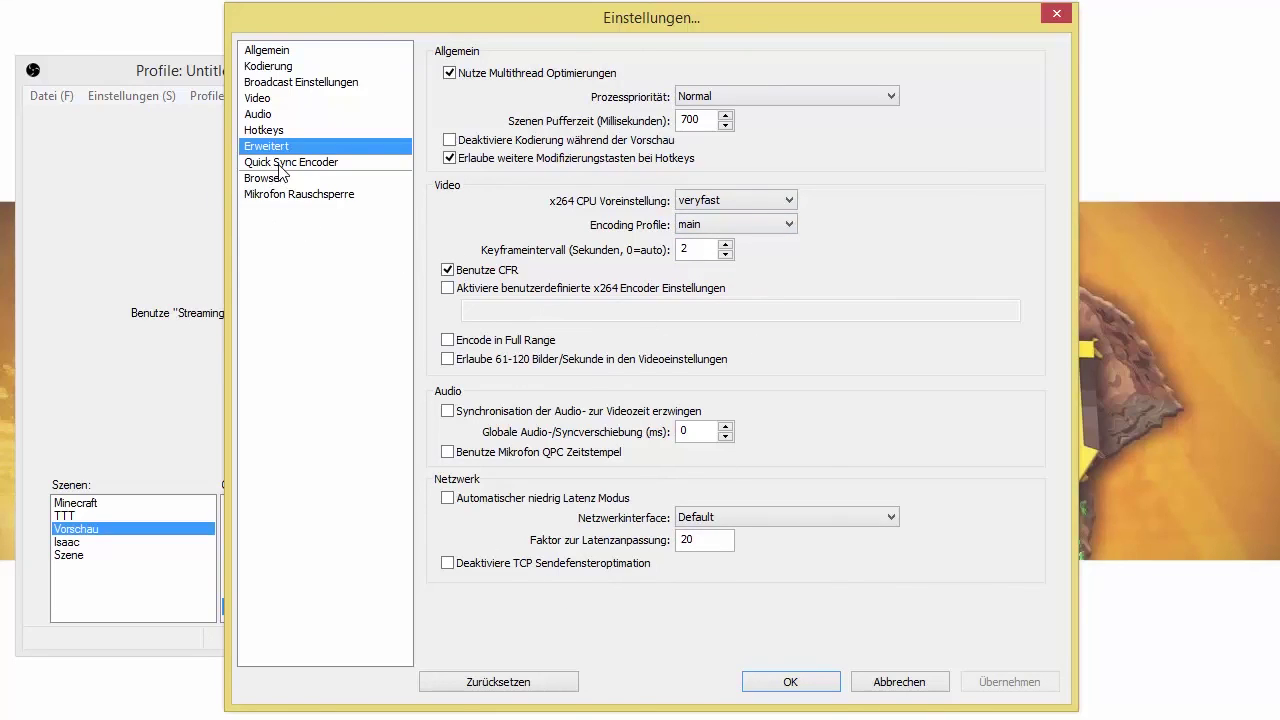
left_click(268, 52)
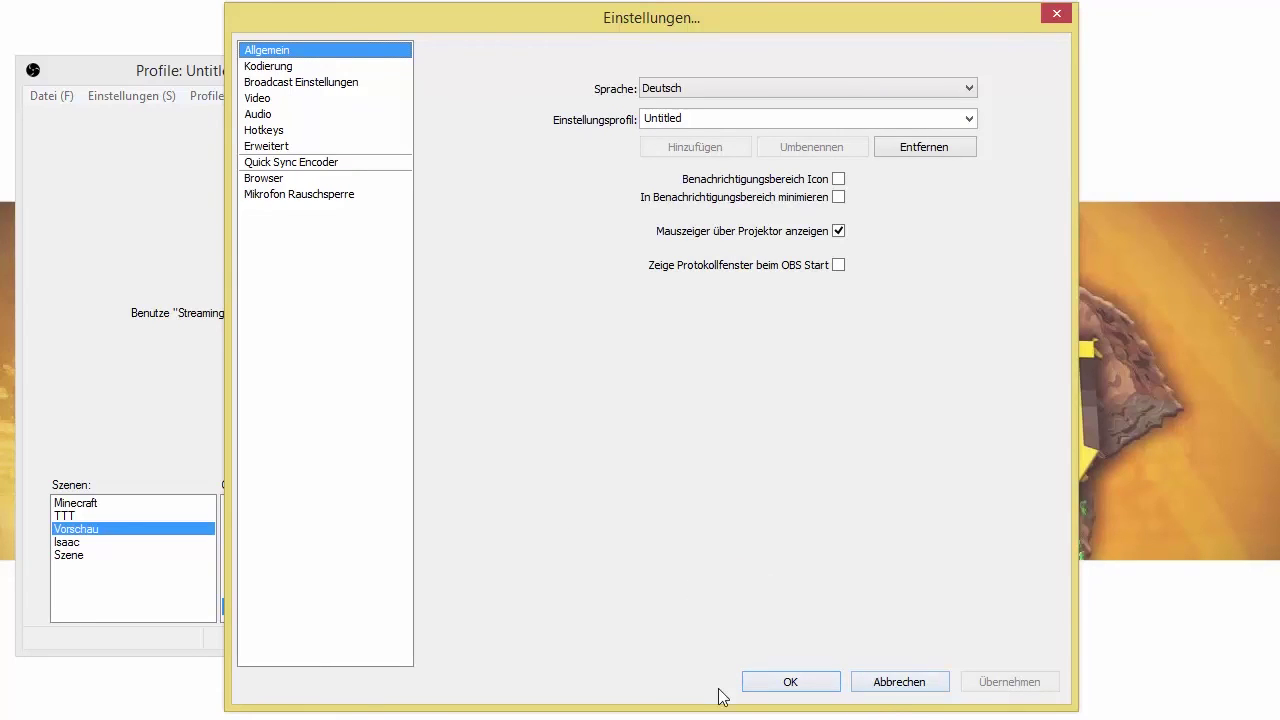
left_click(899, 686)
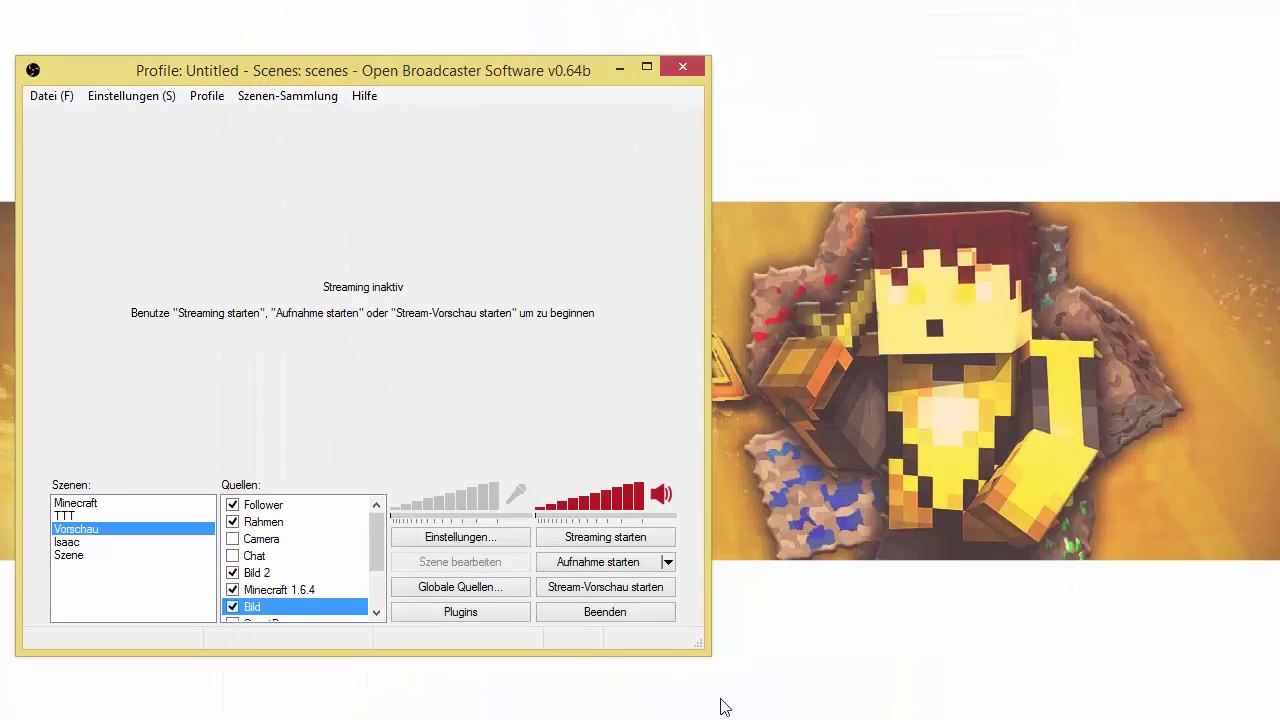
- Start the stream preview, and switch to the Minecraft scene and back to the Vorschau scene to compare them
right_click(138, 580)
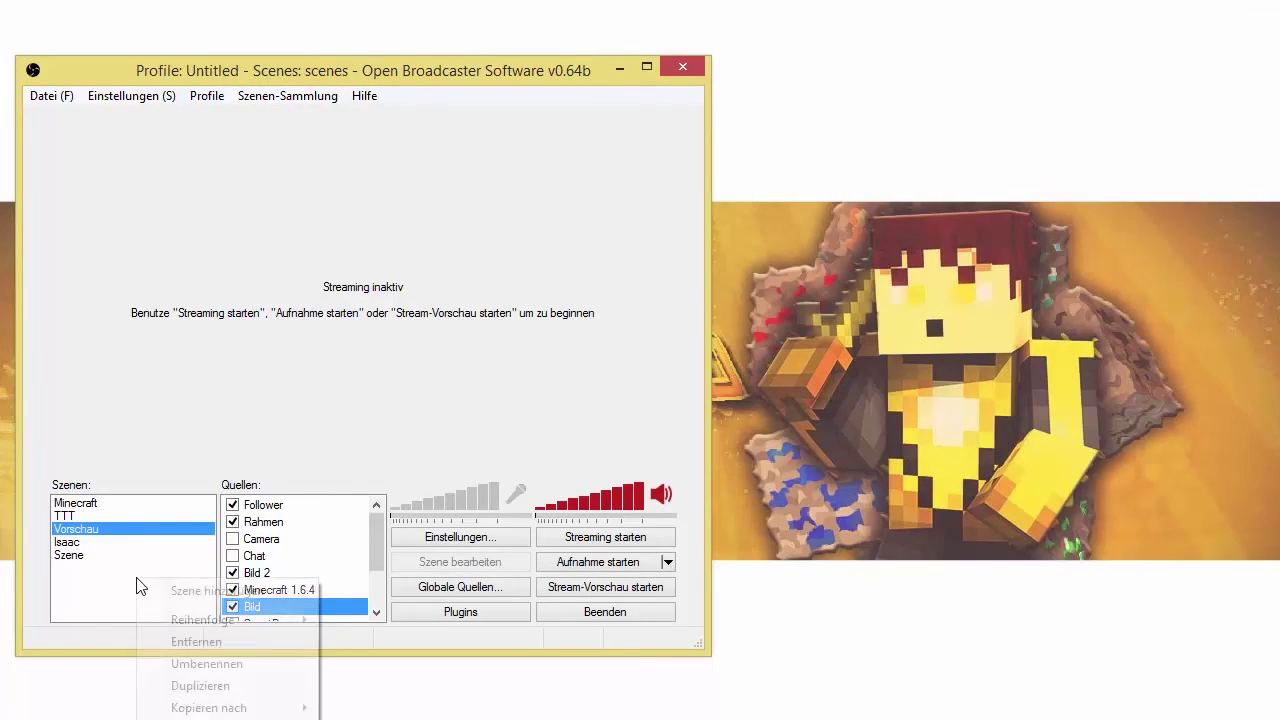
left_click(114, 600)
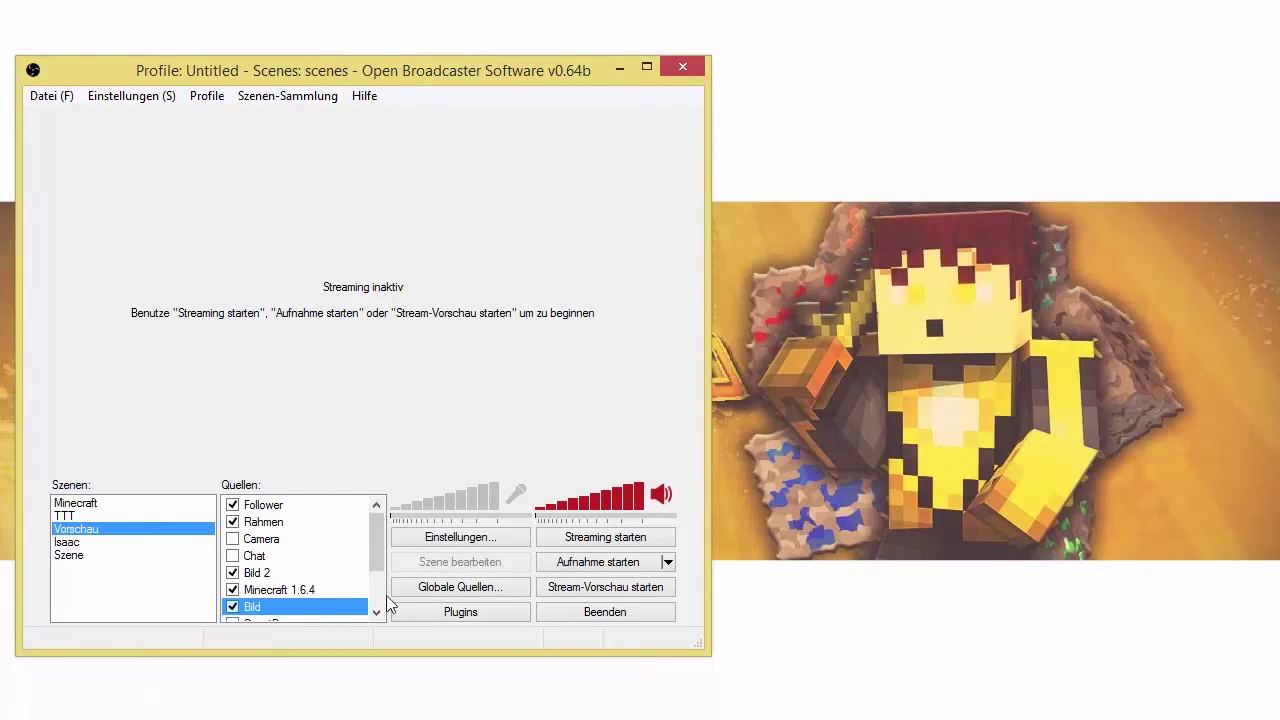
left_click(600, 590)
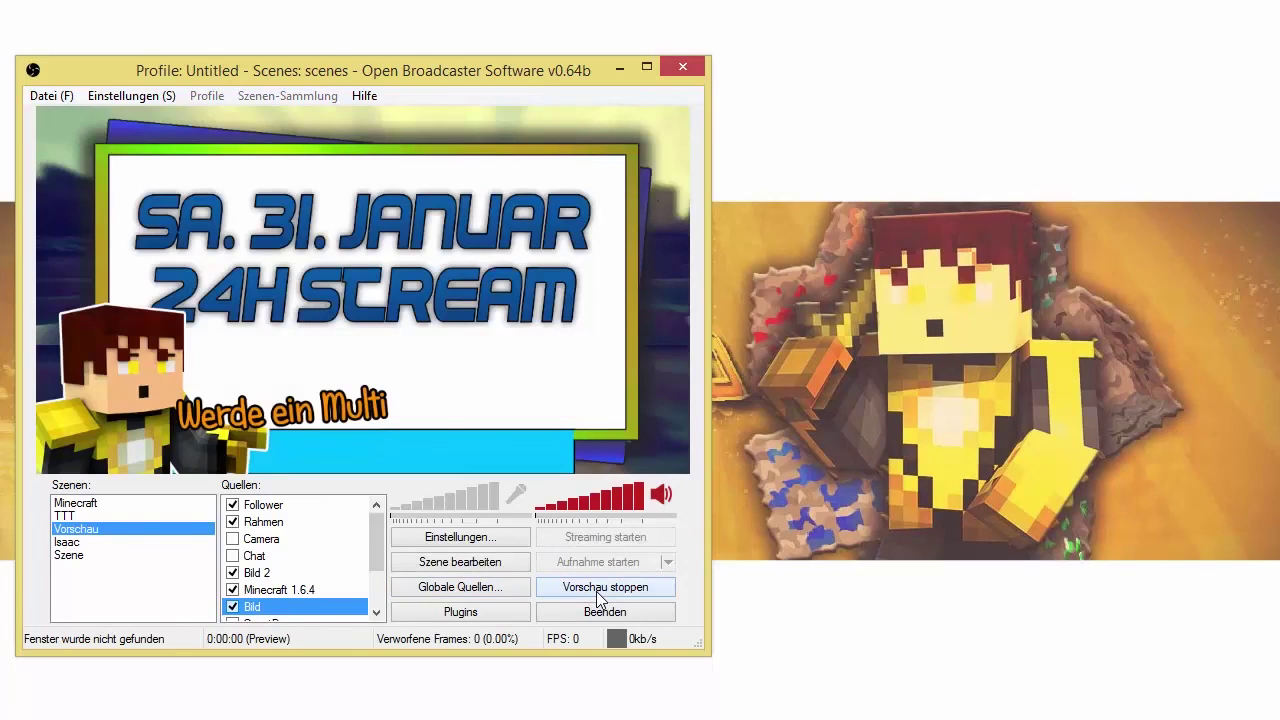
left_click(96, 506)
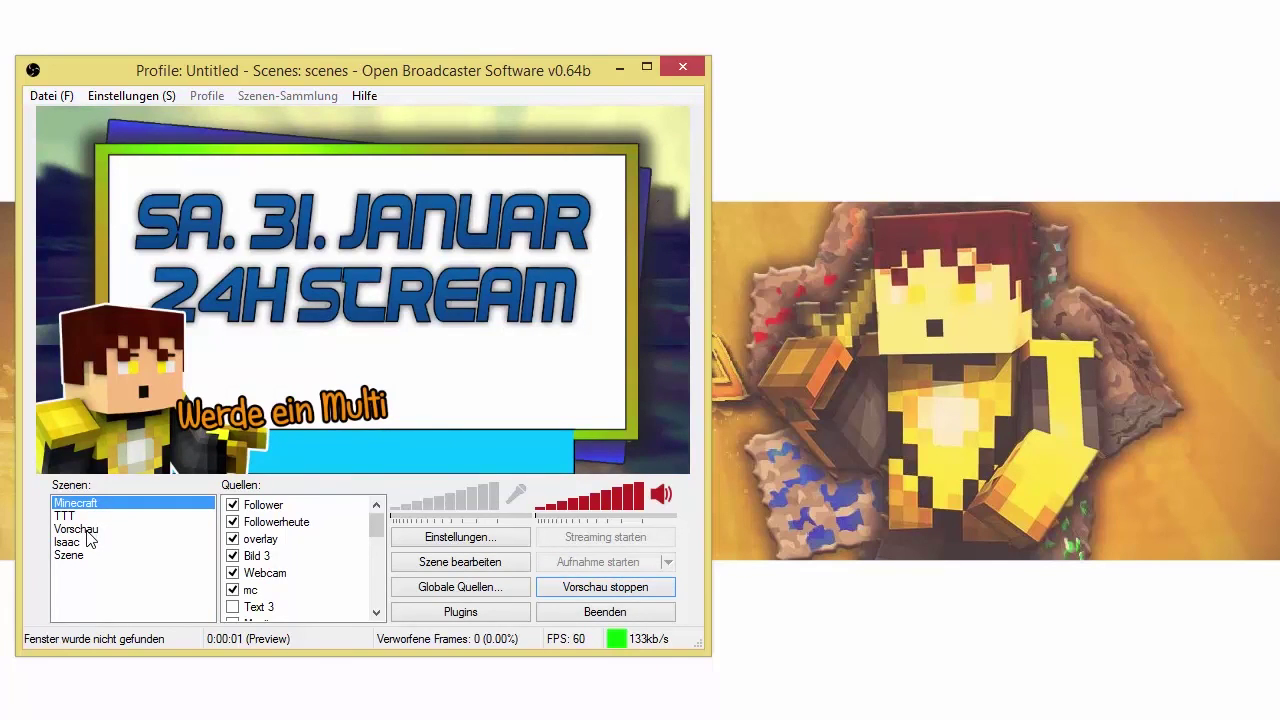
left_click(86, 529)
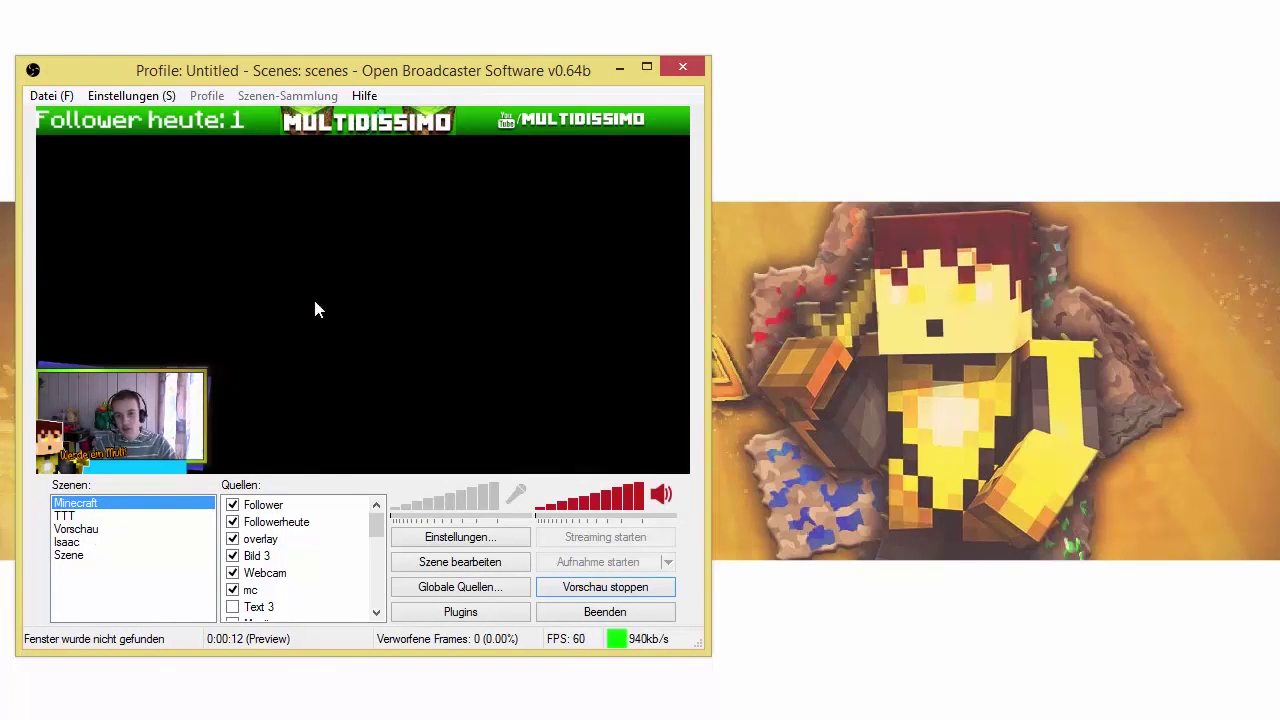
left_click(88, 530)
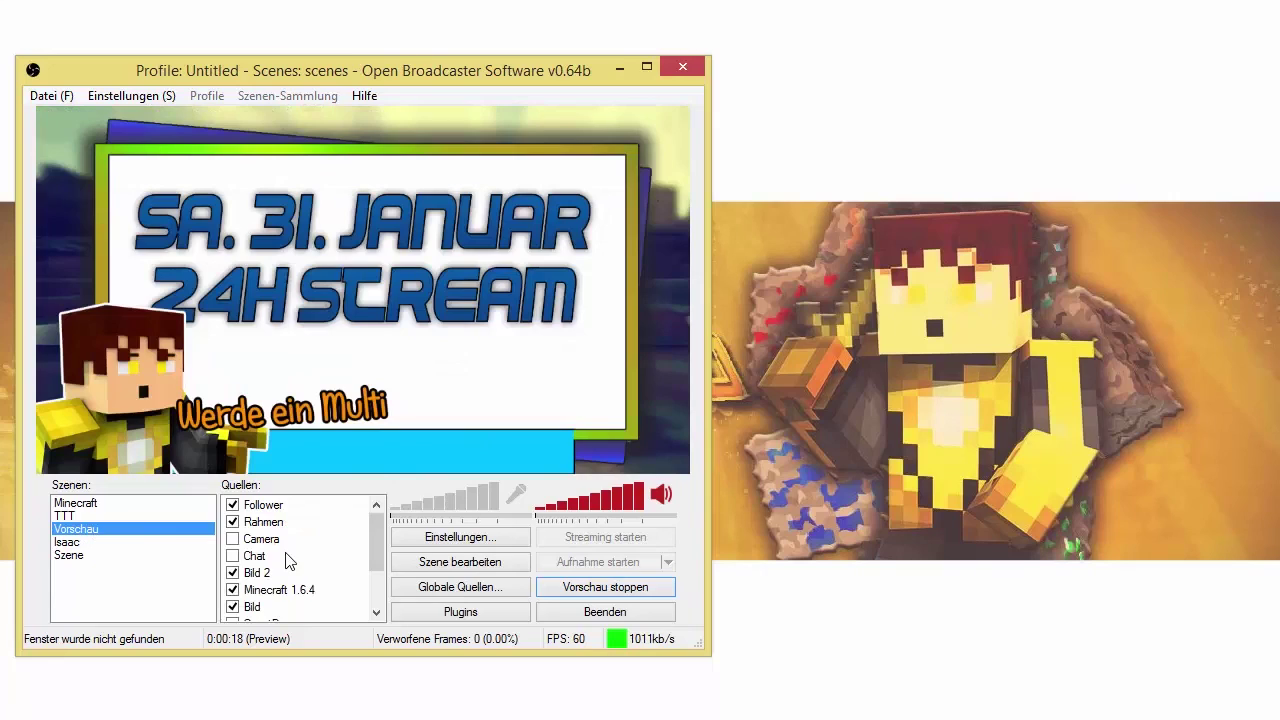
- Toggle the Minecraft 1.6.4 source off and on in the Vorschau scene, and stop the stream preview
left_click(233, 592)
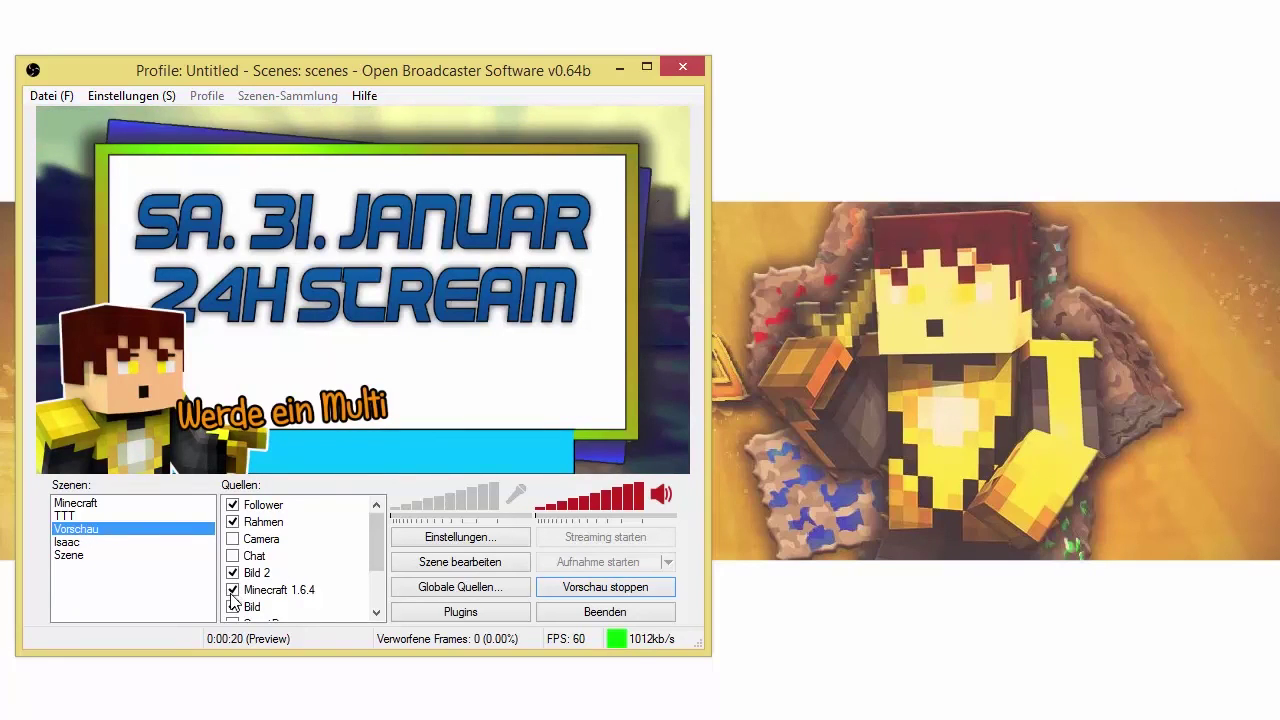
left_click(233, 592)
left_click(234, 608)
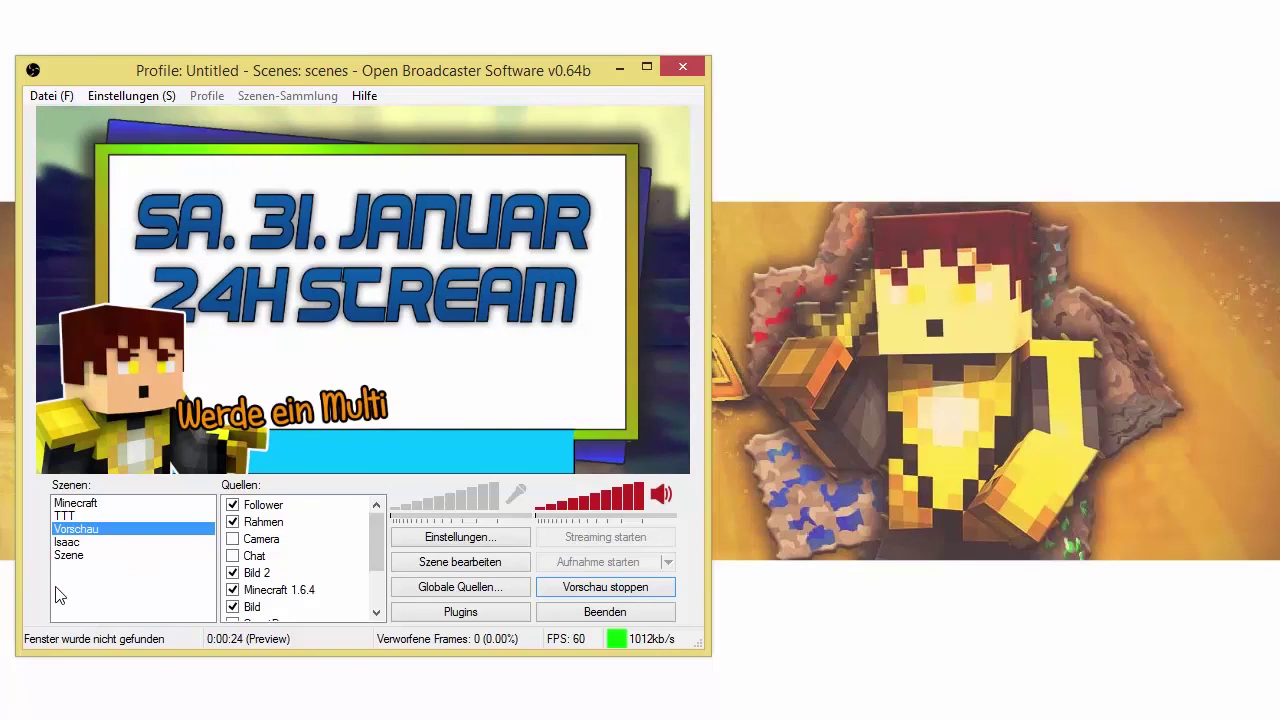
left_click(605, 587)
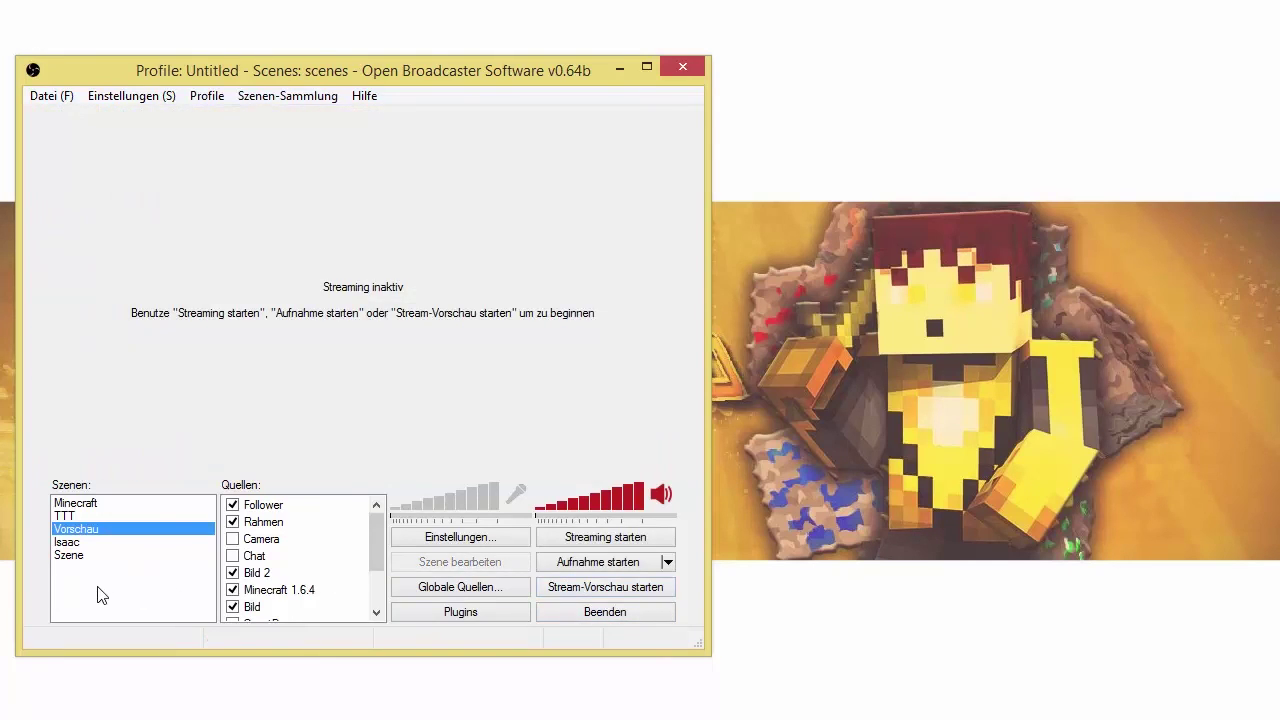